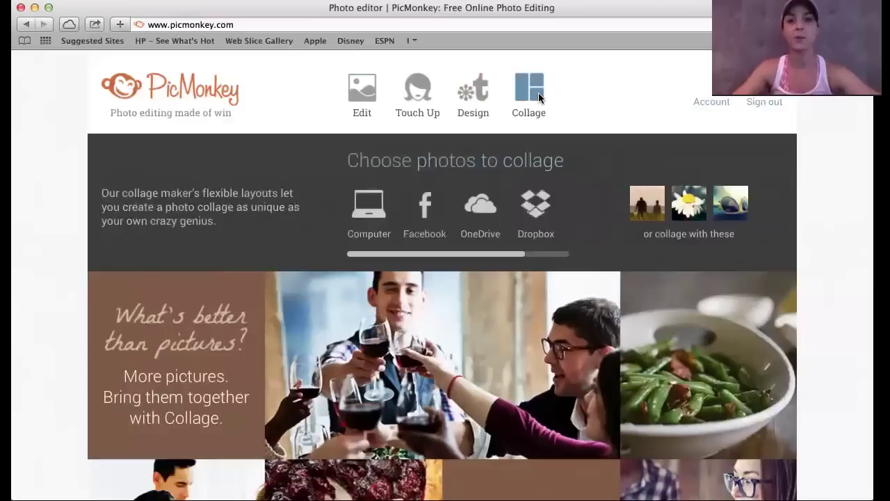
# - Start a collage from the computer with 0042-day-14.jpg as its first photo
pyautogui.click(539, 97)
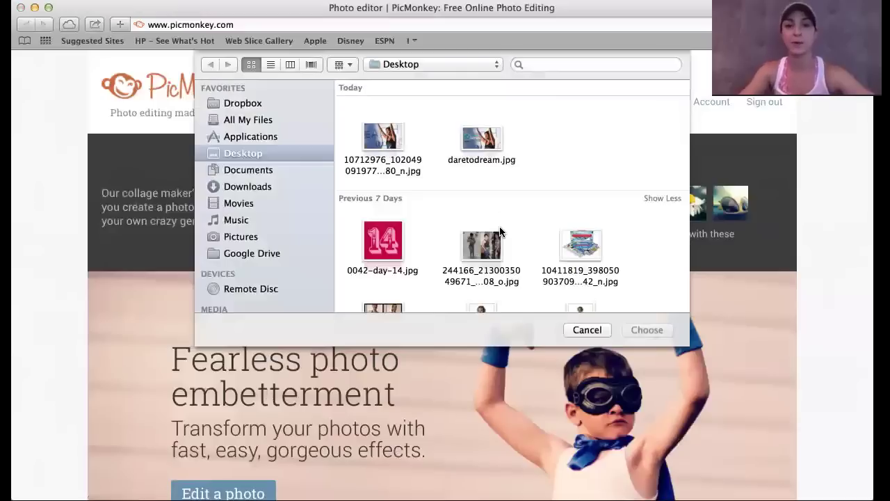
pyautogui.scroll(-2, 499, 232)
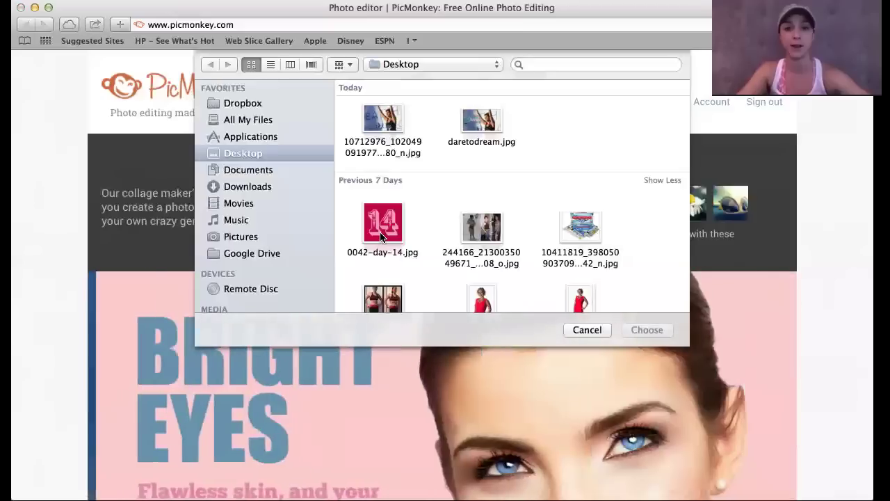
pyautogui.click(381, 237)
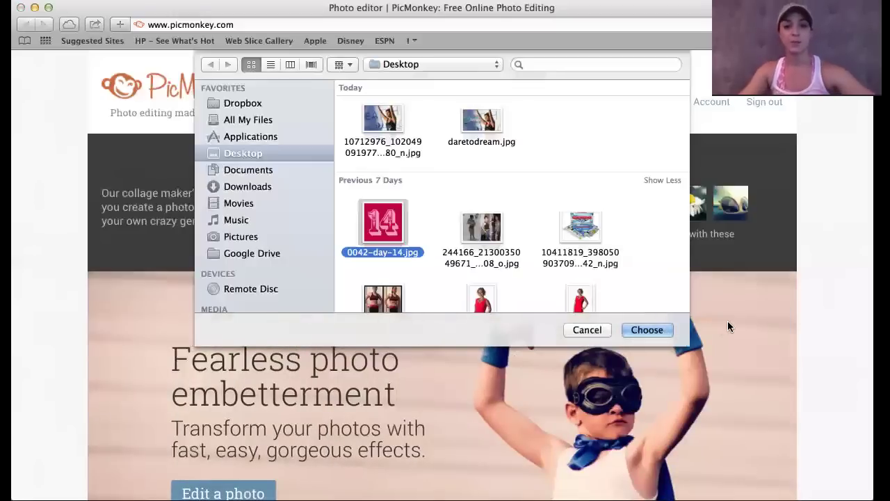
pyautogui.click(642, 329)
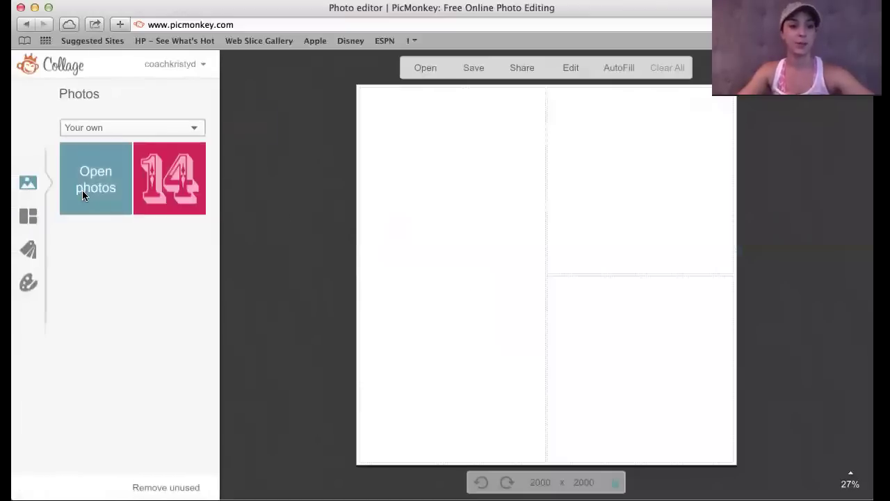
# - Add the red-dress photo from the computer to the collage photos
pyautogui.click(82, 196)
pyautogui.click(420, 173)
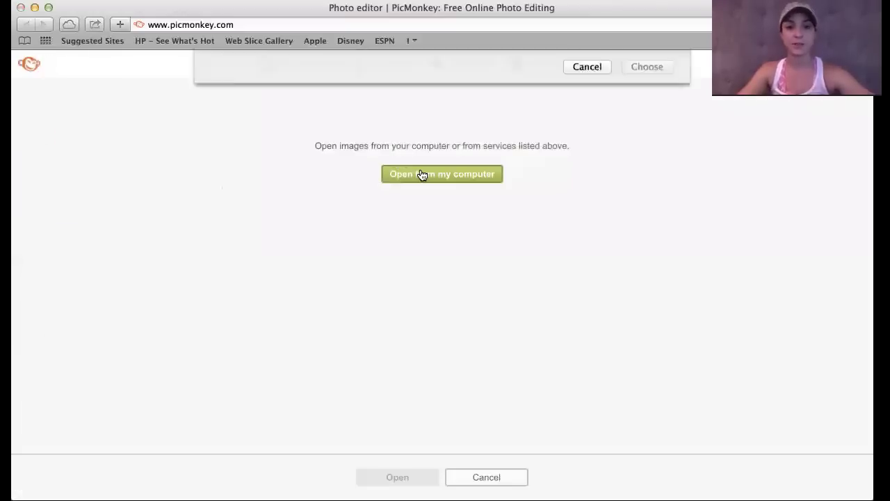
pyautogui.scroll(-3, 514, 255)
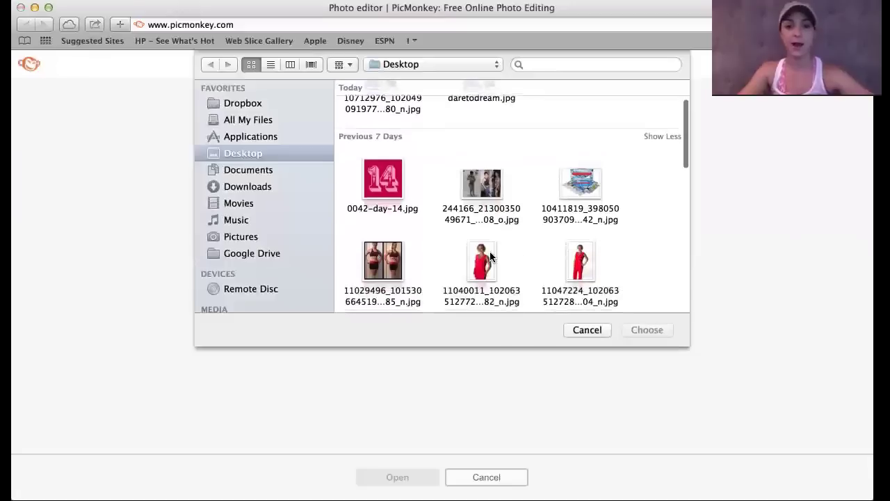
pyautogui.click(492, 259)
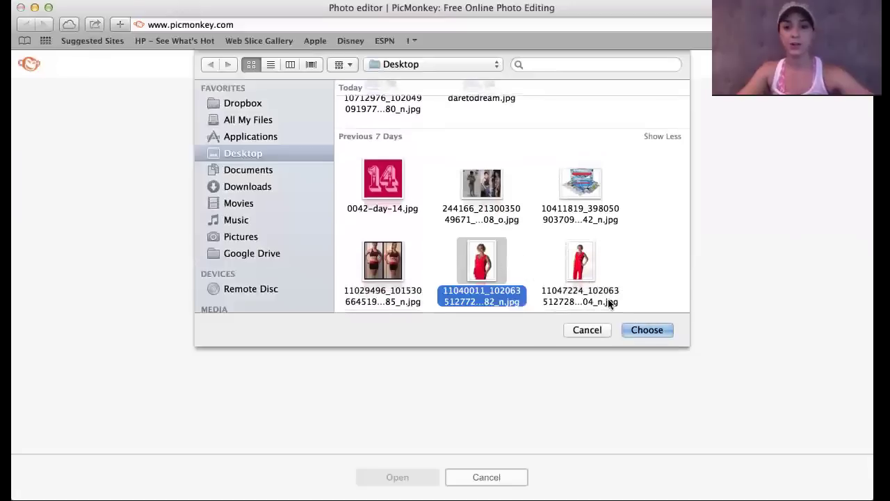
pyautogui.click(644, 336)
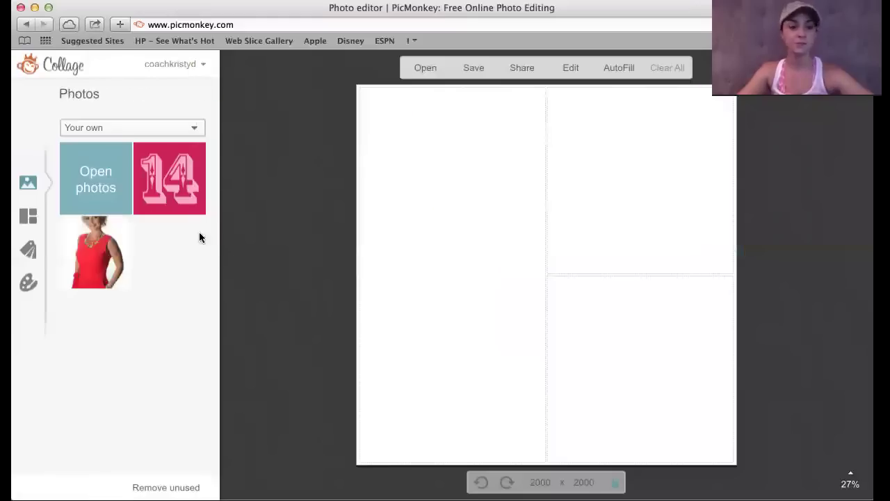
# - Add Diamonds.png from the computer to the collage photos
pyautogui.click(91, 181)
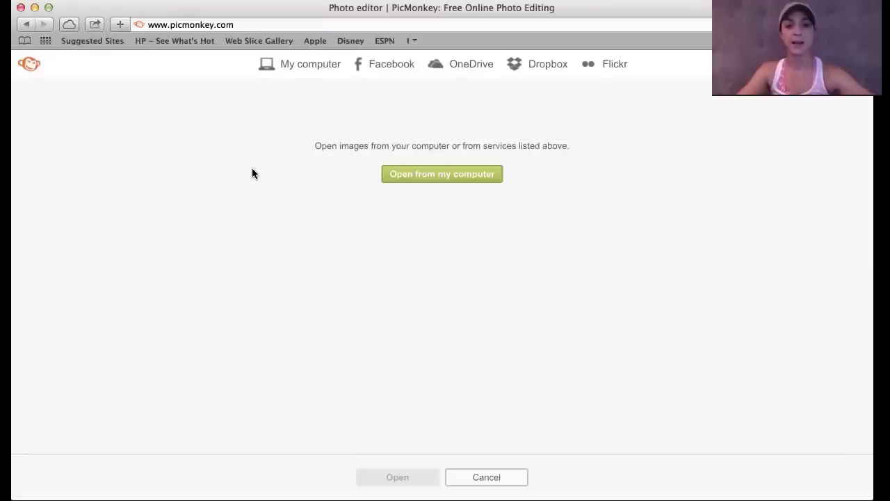
pyautogui.click(423, 175)
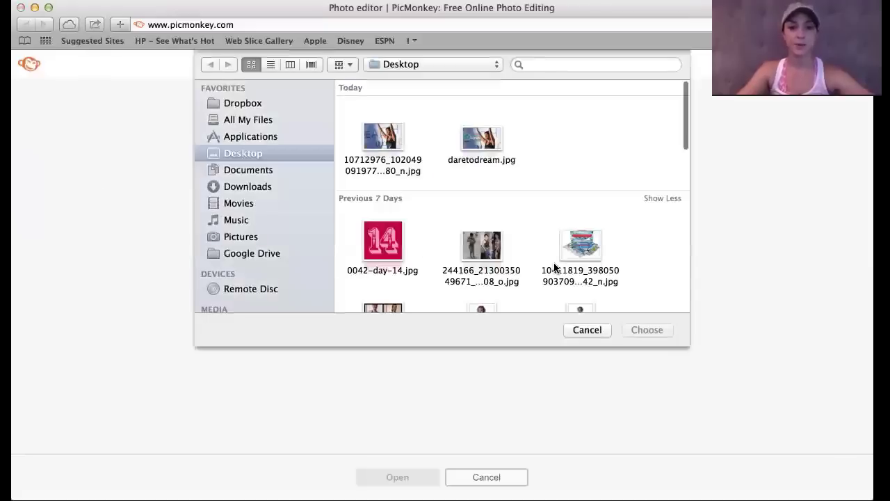
pyautogui.scroll(-5, 554, 267)
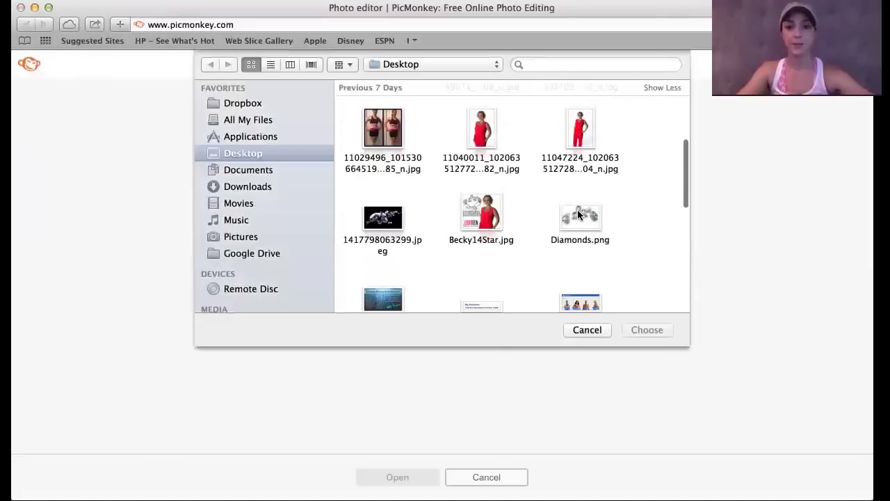
pyautogui.click(579, 212)
pyautogui.click(661, 329)
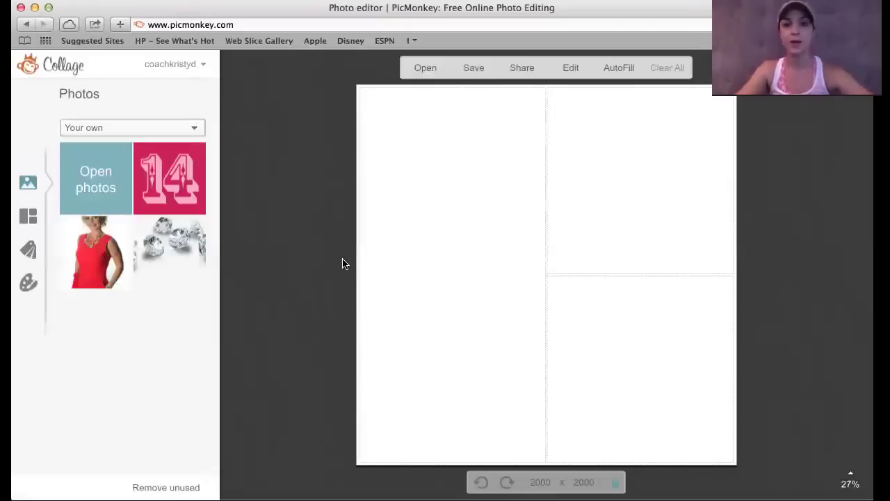
# - Drop the red-dress photo left, 14 top-right, diamonds bottom-right, then shorten the canvas to 2000×1751
pyautogui.moveTo(95, 252); pyautogui.dragTo(457, 341)
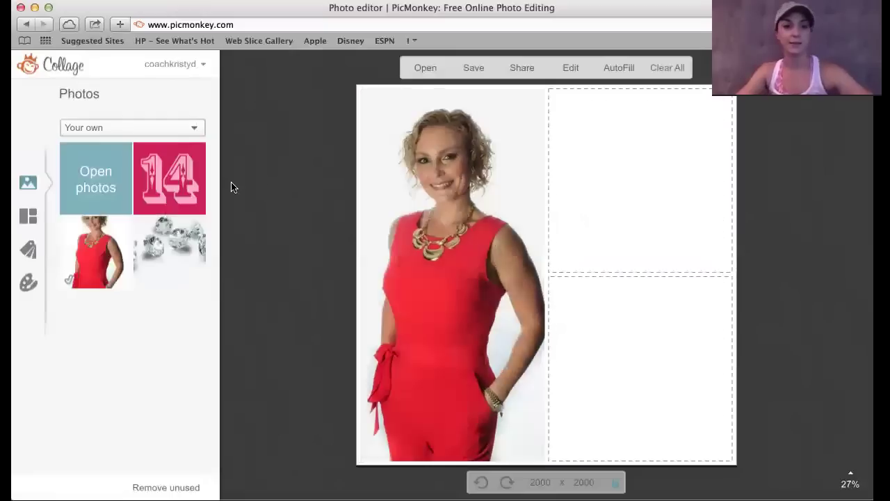
pyautogui.moveTo(169, 202); pyautogui.dragTo(604, 197)
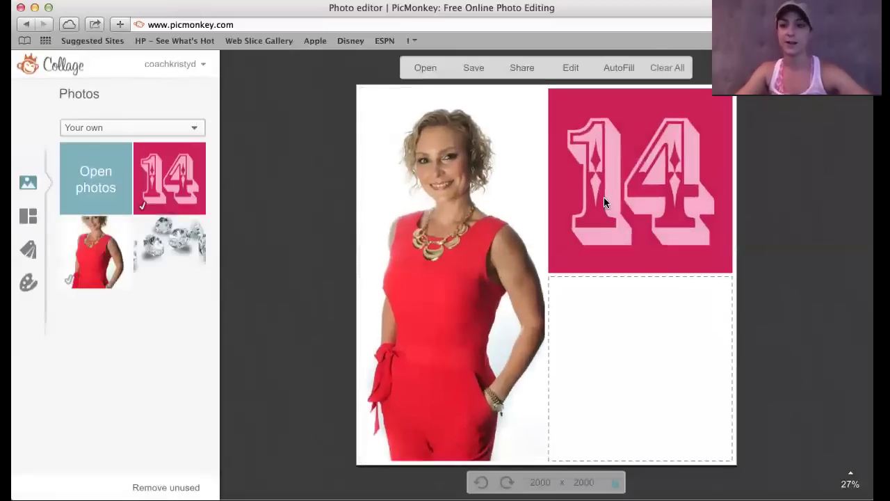
pyautogui.moveTo(180, 241); pyautogui.dragTo(635, 402)
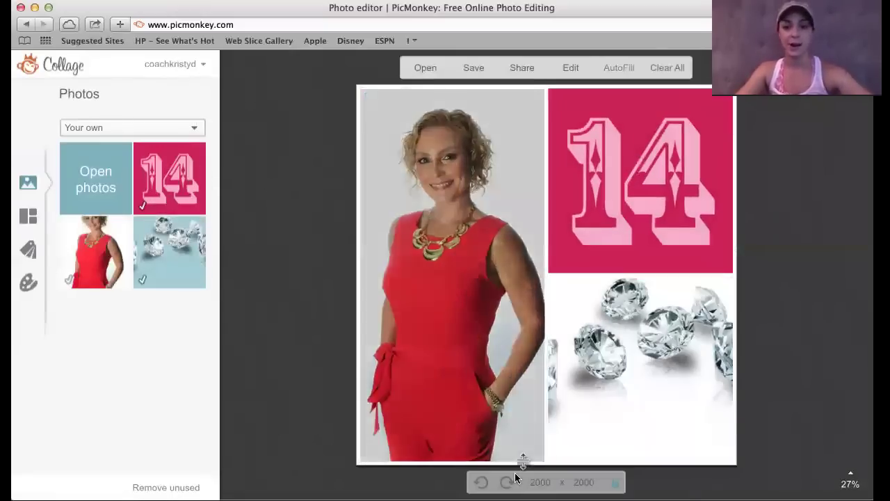
pyautogui.moveTo(513, 466); pyautogui.dragTo(492, 444)
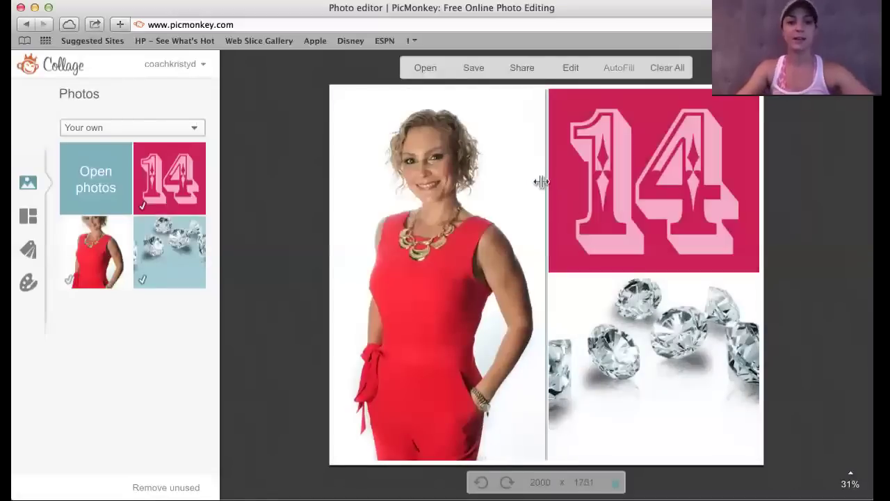
# - Set the collage spacing to 0 and open the collage in the Editor
pyautogui.click(29, 282)
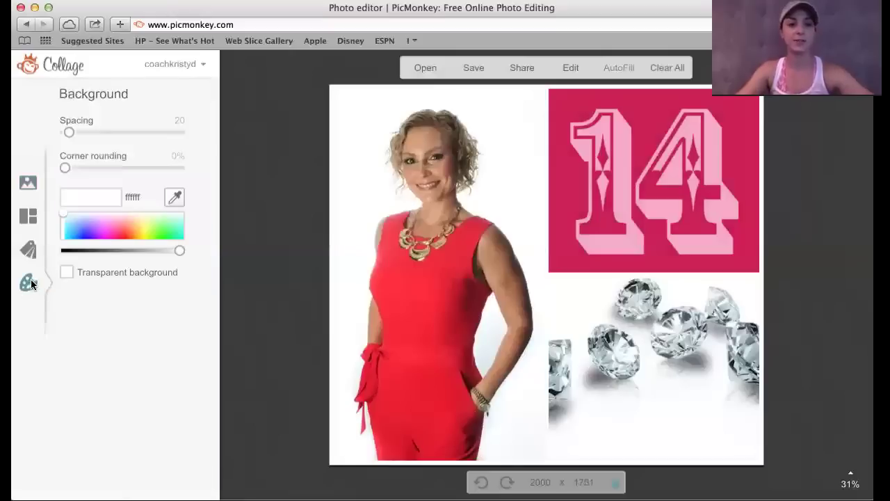
pyautogui.moveTo(69, 132); pyautogui.dragTo(51, 130)
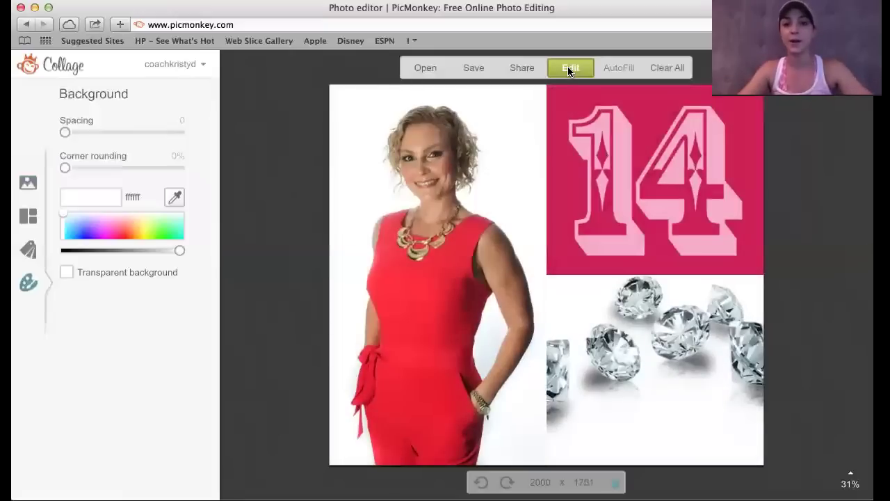
pyautogui.click(569, 68)
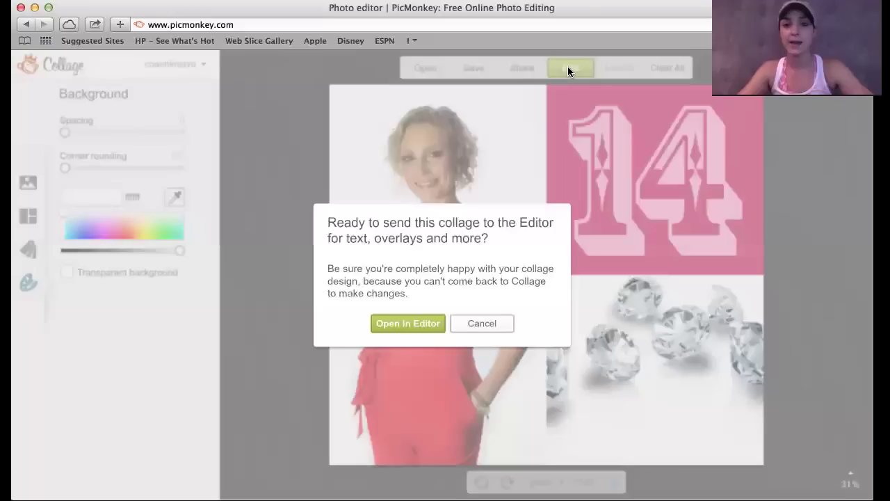
pyautogui.click(405, 325)
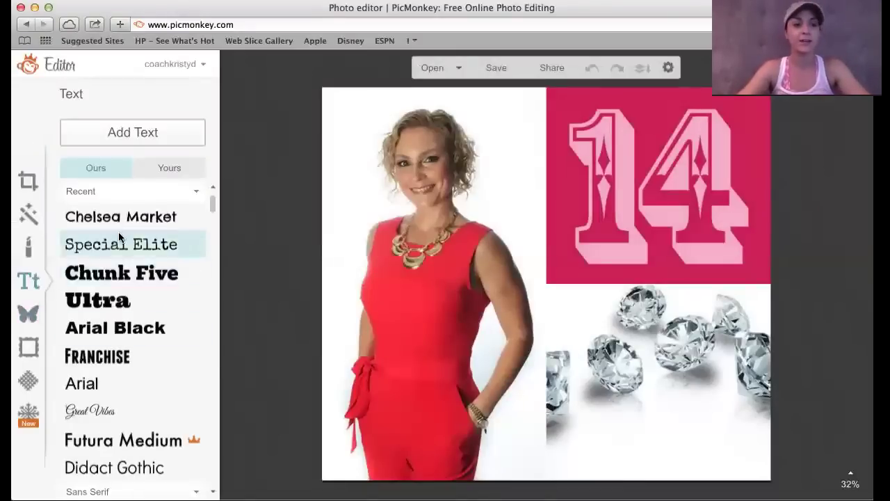
# - Add a text box in a new font with the woman's name, enlarged and moved to the bottom
pyautogui.click(105, 137)
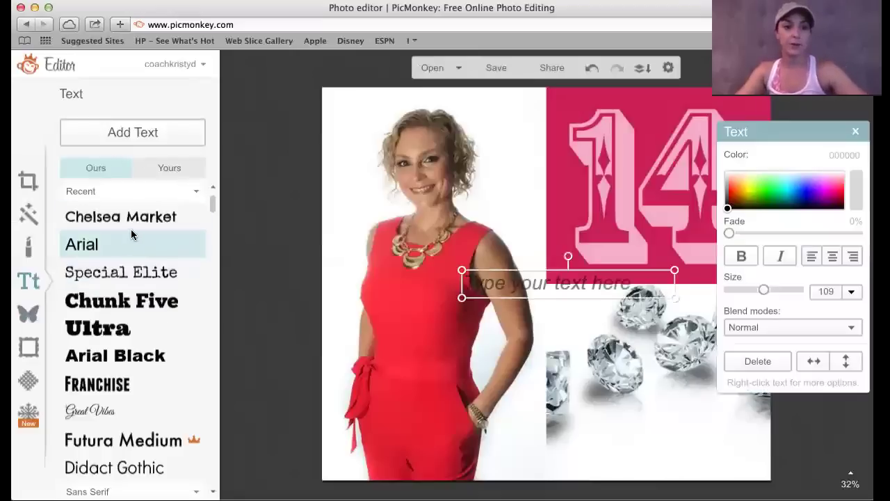
pyautogui.click(83, 220)
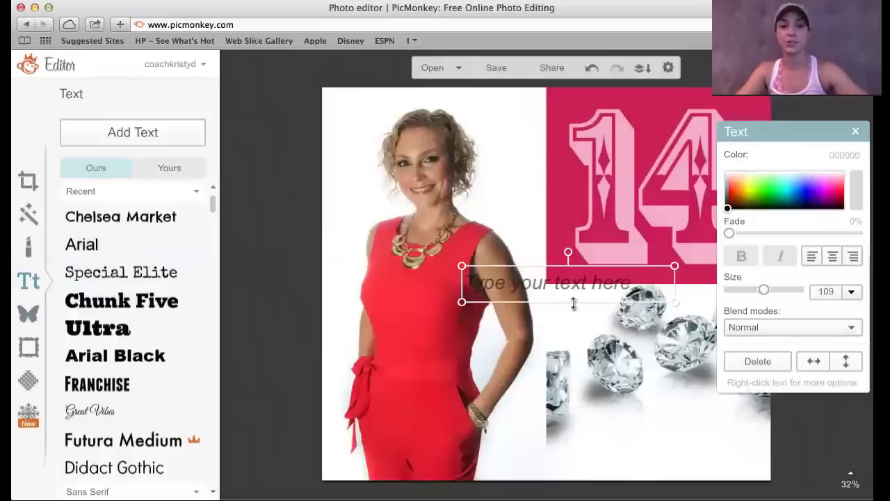
pyautogui.click(559, 288)
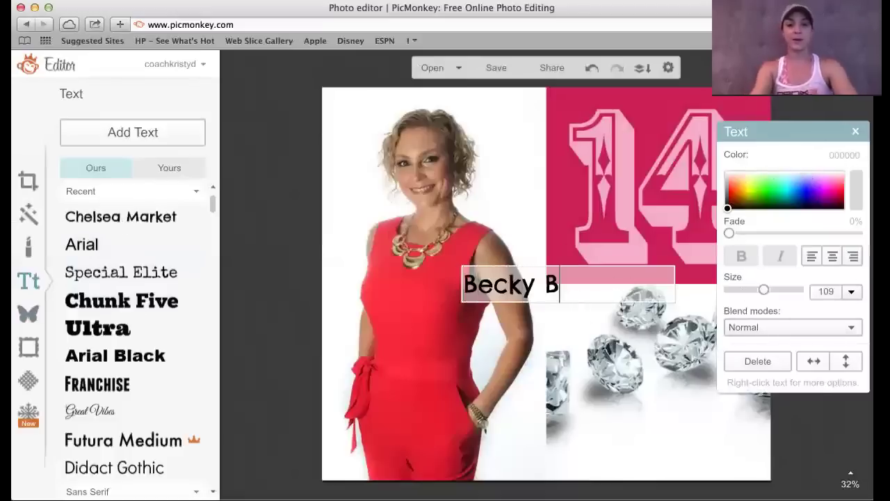
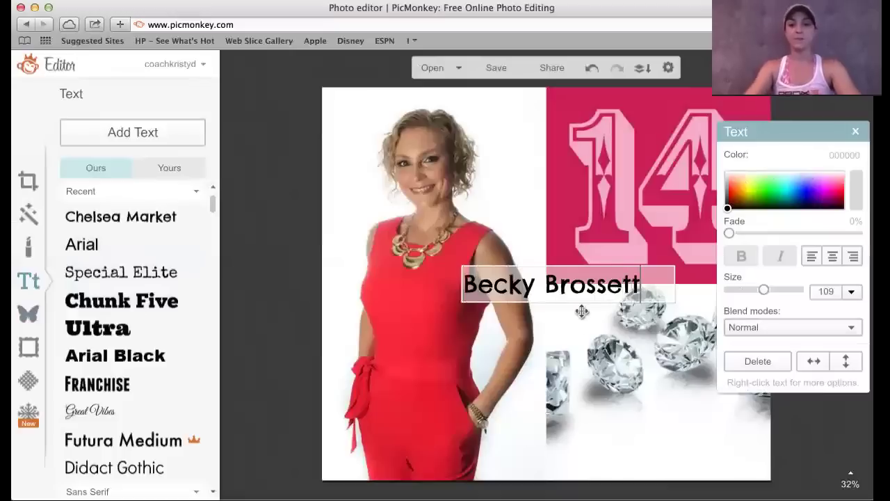
pyautogui.click(564, 289)
pyautogui.moveTo(565, 289); pyautogui.dragTo(448, 417)
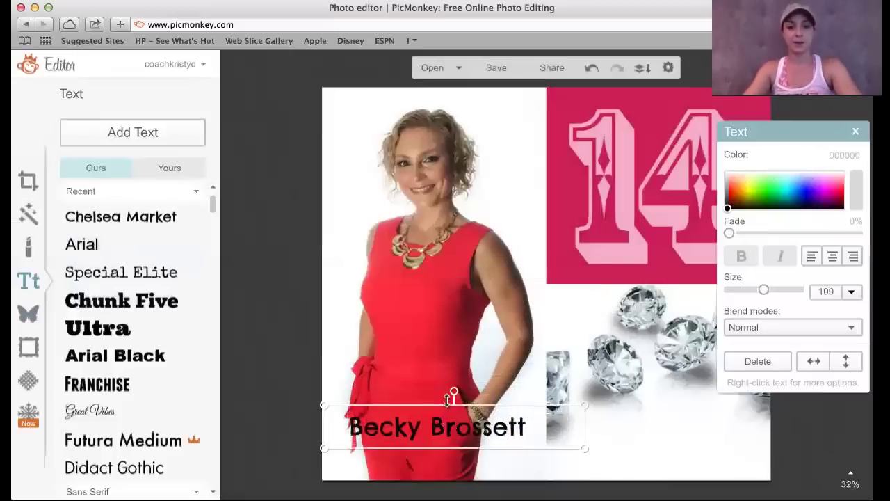
pyautogui.moveTo(447, 408); pyautogui.dragTo(447, 379)
pyautogui.moveTo(415, 405); pyautogui.dragTo(526, 438)
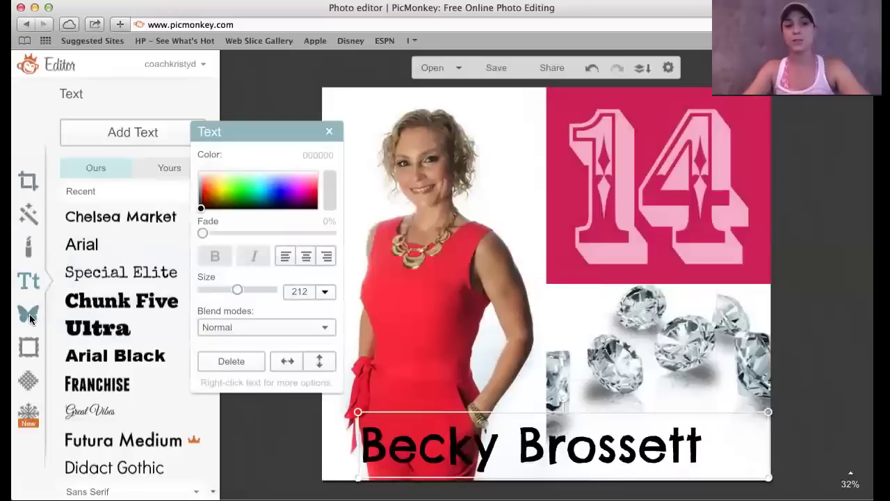
# - Add a black Geometric rectangle overlay and stretch it across the full collage width
pyautogui.click(28, 318)
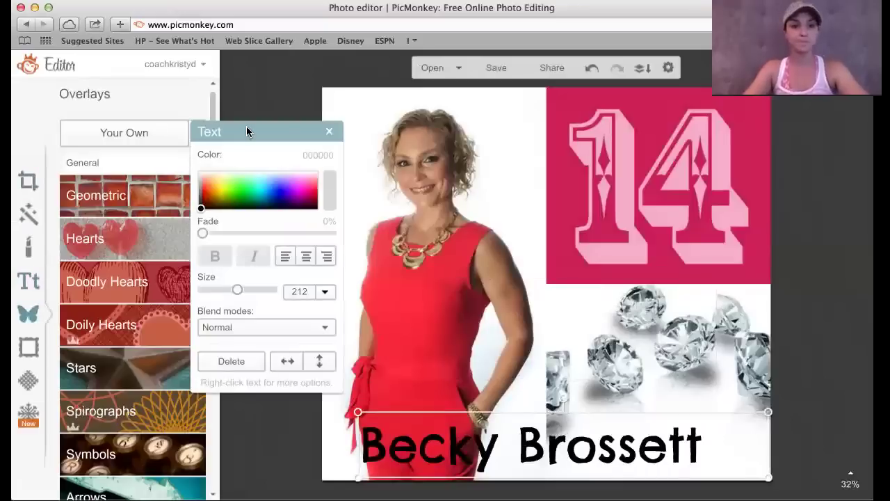
pyautogui.moveTo(246, 126); pyautogui.dragTo(268, 99)
pyautogui.click(143, 195)
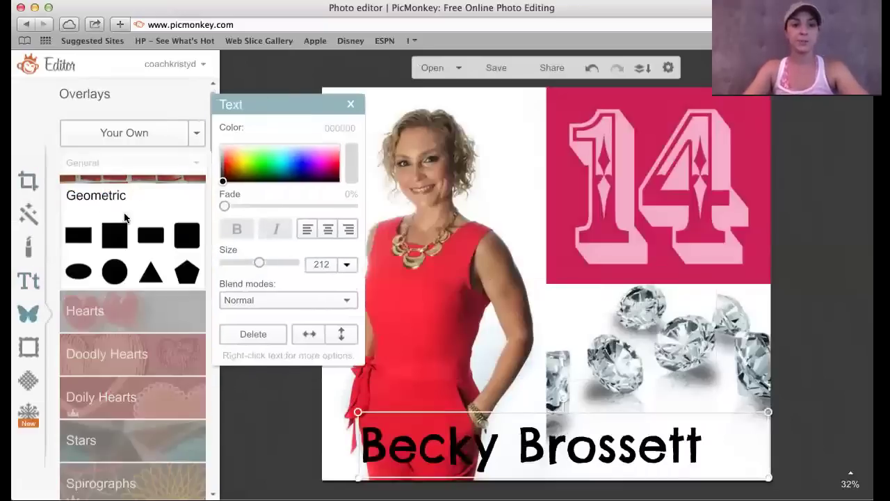
pyautogui.click(77, 240)
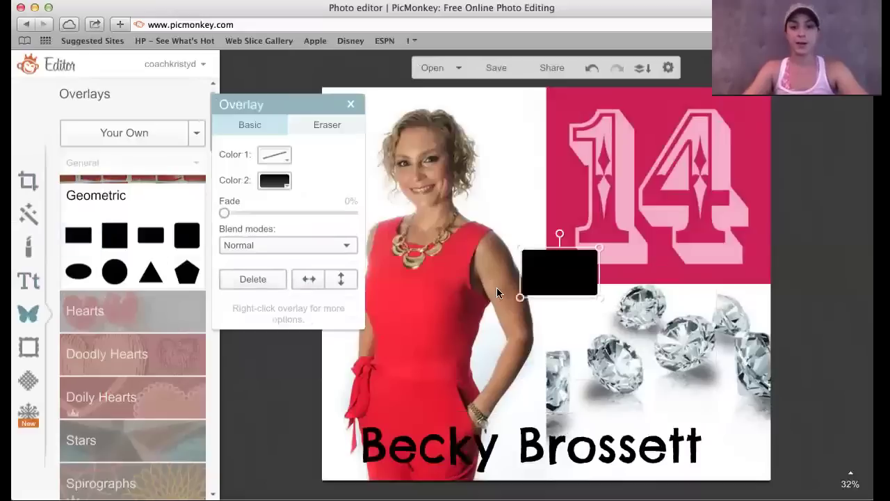
pyautogui.moveTo(518, 277); pyautogui.dragTo(271, 275)
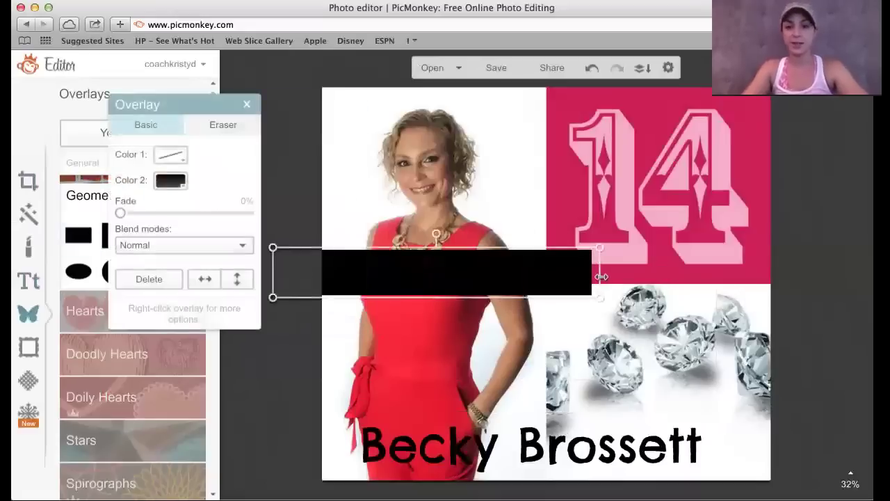
pyautogui.moveTo(601, 277); pyautogui.dragTo(813, 275)
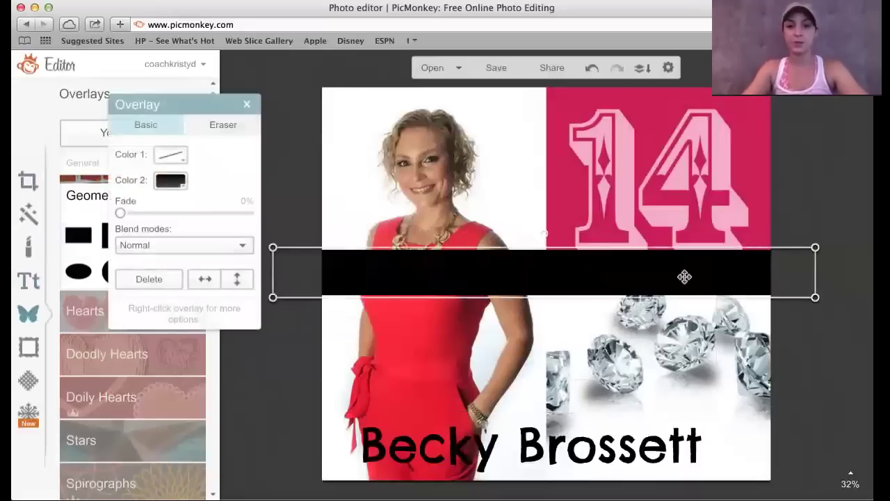
# - Move the bar down, fade it to 42%, and set it behind the name text
pyautogui.moveTo(684, 277); pyautogui.dragTo(691, 369)
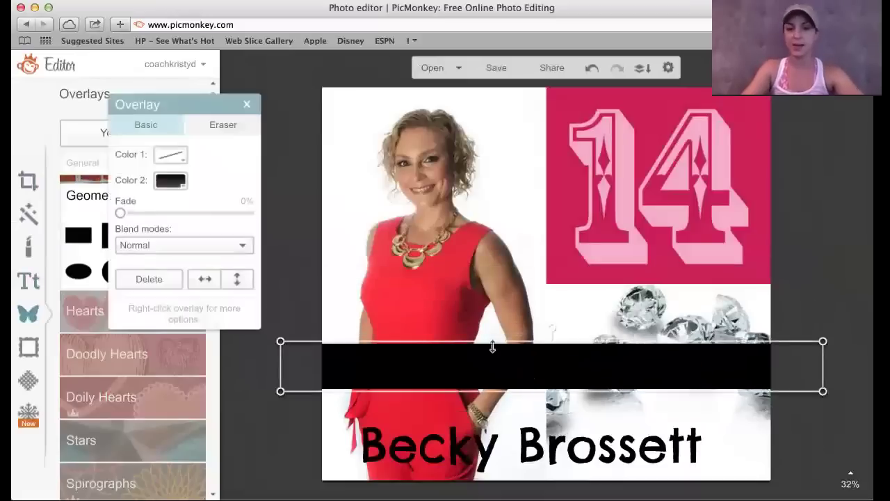
pyautogui.moveTo(121, 214); pyautogui.dragTo(173, 213)
pyautogui.moveTo(395, 366); pyautogui.dragTo(426, 437)
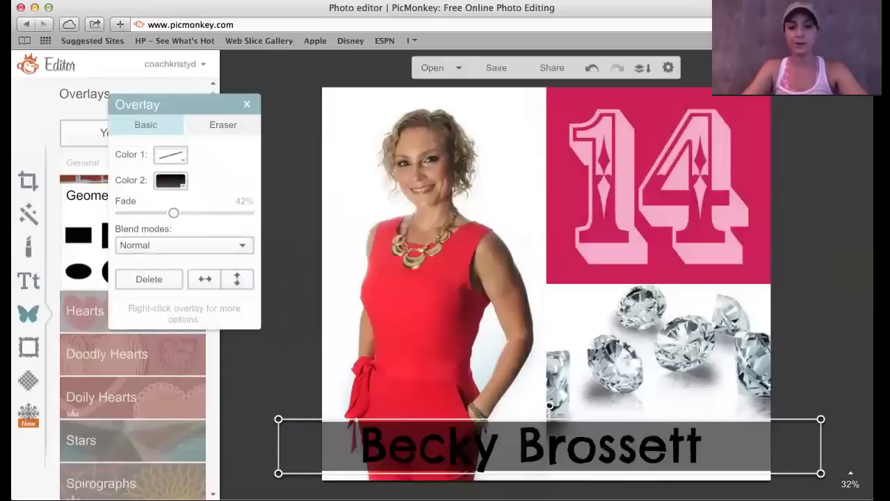
pyautogui.click(452, 400)
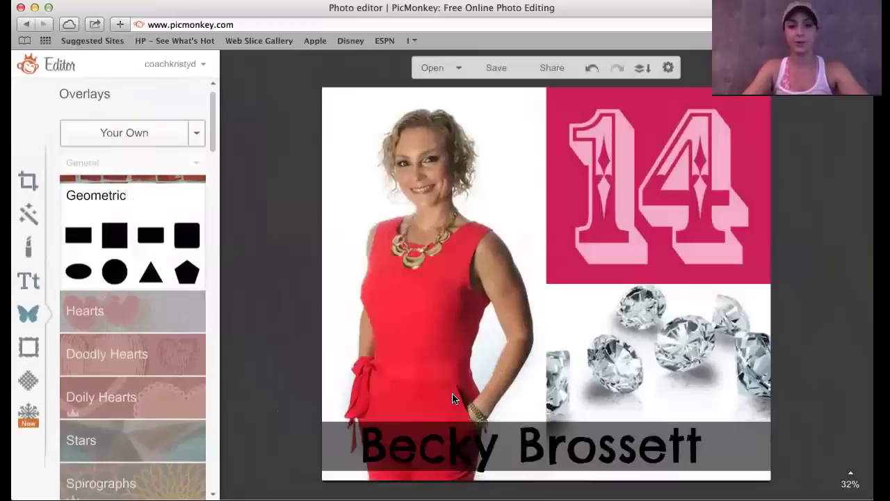
# - Add the first flame from the Smoke & Fire overlays to the collage
pyautogui.click(440, 441)
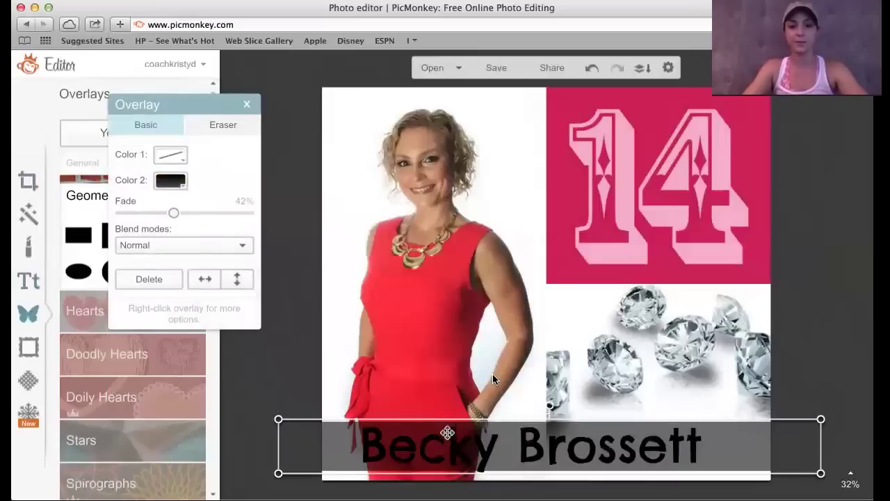
pyautogui.click(299, 383)
pyautogui.click(672, 443)
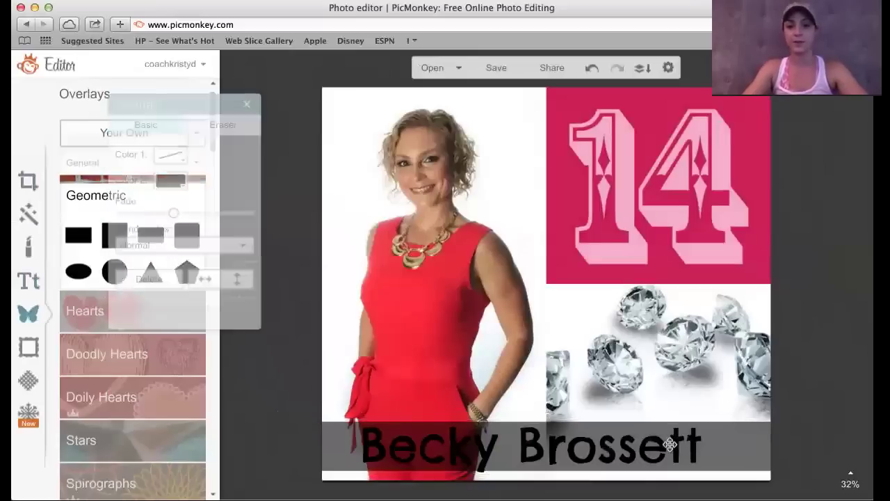
pyautogui.click(840, 358)
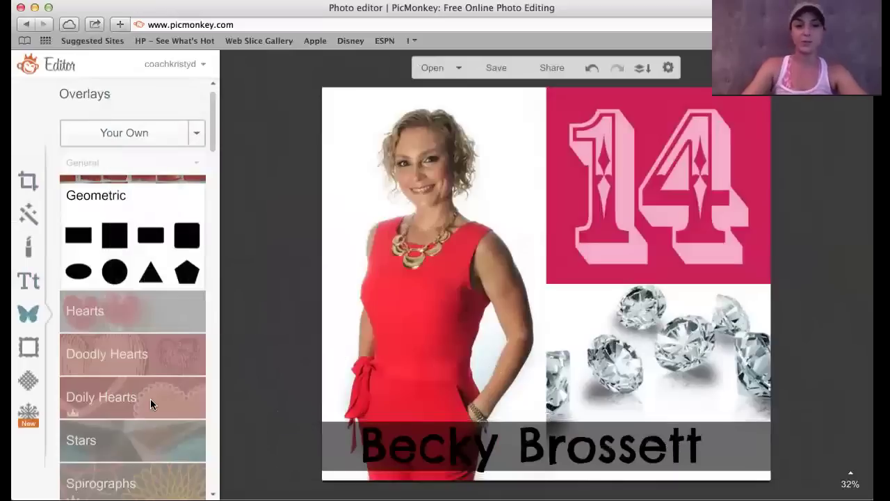
pyautogui.click(105, 311)
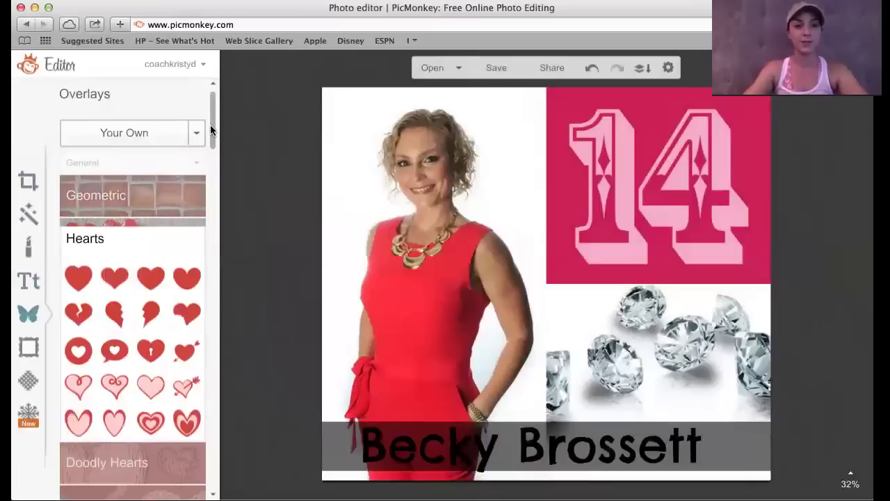
pyautogui.moveTo(212, 124)
pyautogui.mouseDown()
pyautogui.moveTo(210, 177)
pyautogui.moveTo(233, 287)
pyautogui.moveTo(218, 294)
pyautogui.mouseUp()
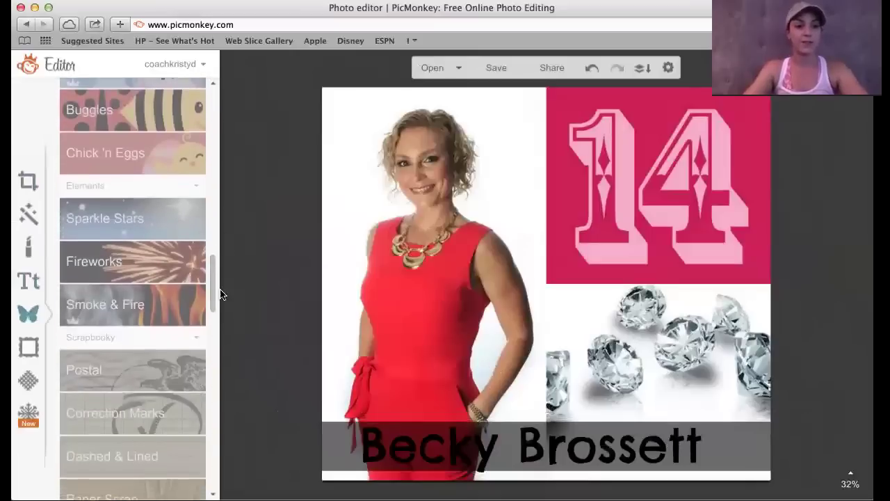
pyautogui.click(186, 306)
pyautogui.click(78, 164)
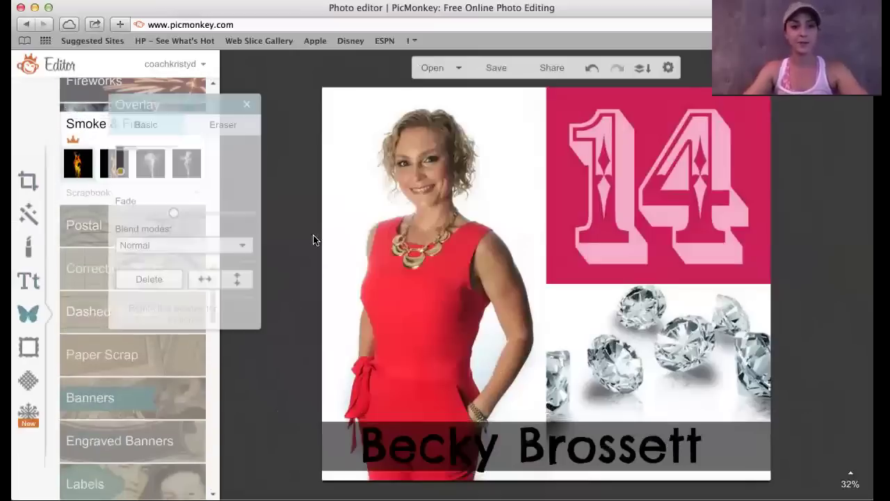
# - Enlarge the flame, place it at the lower-left corner, and set its blend mode to Normal
pyautogui.moveTo(576, 324); pyautogui.dragTo(618, 417)
pyautogui.moveTo(586, 369); pyautogui.dragTo(349, 445)
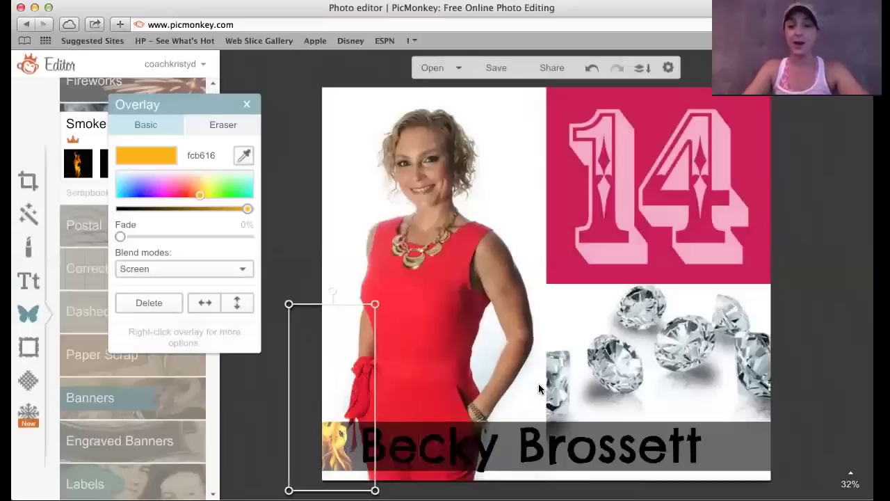
pyautogui.click(159, 270)
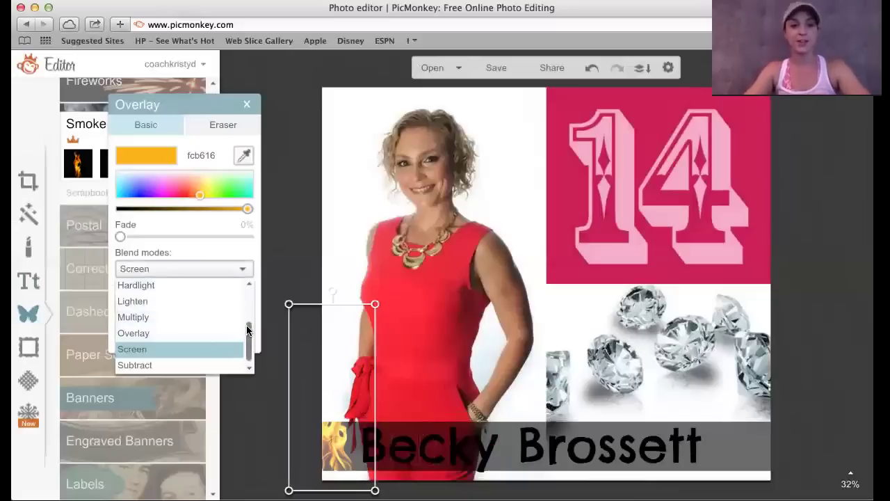
pyautogui.scroll(2, 206, 299)
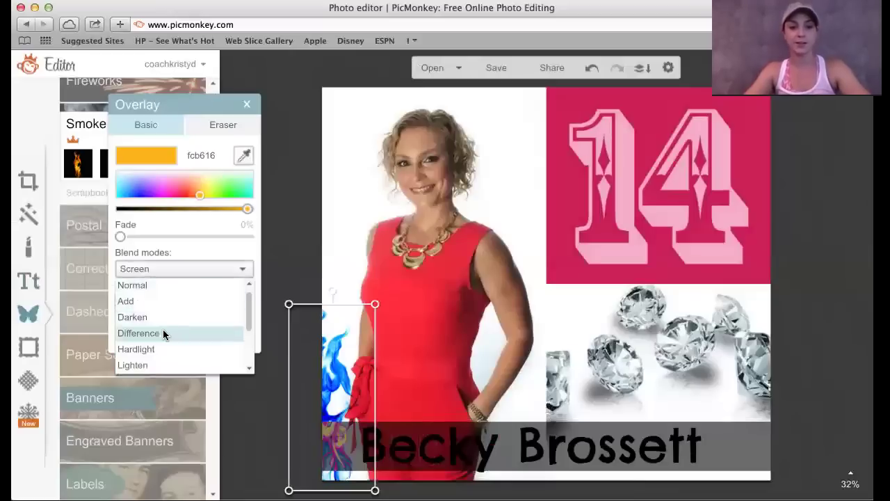
pyautogui.click(158, 284)
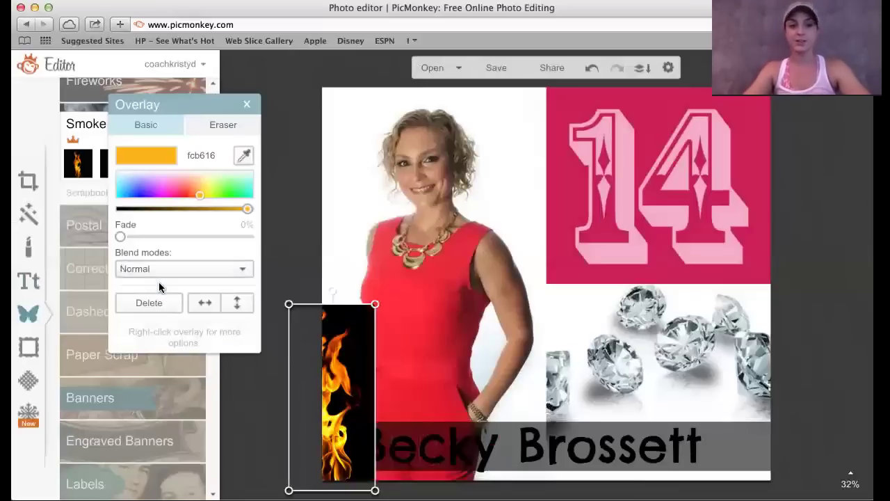
pyautogui.click(279, 247)
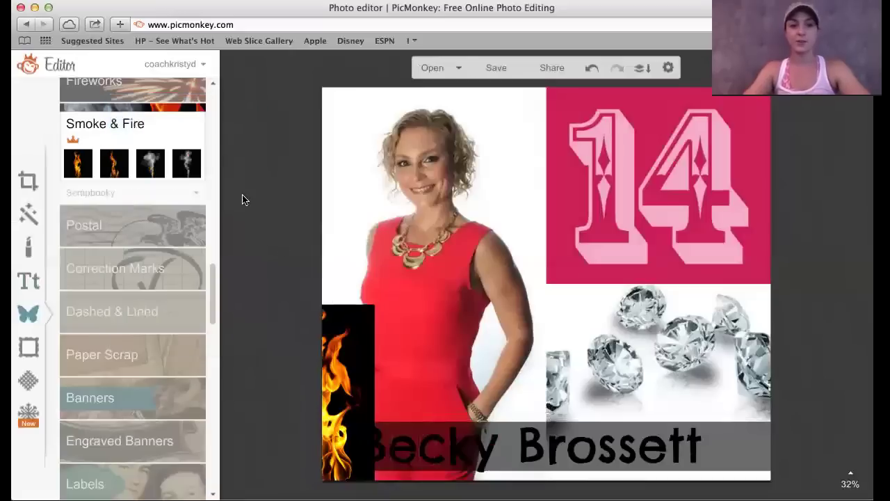
pyautogui.click(364, 310)
pyautogui.moveTo(349, 349)
pyautogui.mouseDown()
pyautogui.moveTo(369, 349)
pyautogui.moveTo(358, 347)
pyautogui.mouseUp()
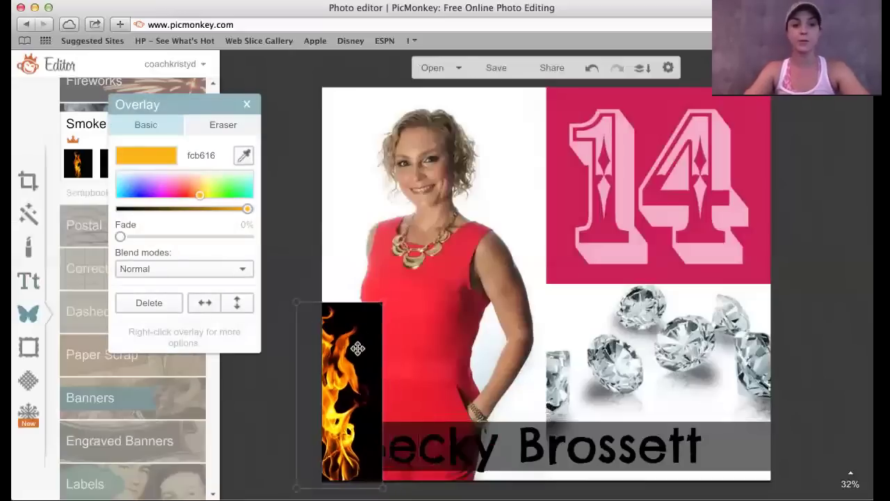
pyautogui.click(248, 104)
pyautogui.moveTo(211, 281); pyautogui.dragTo(213, 85)
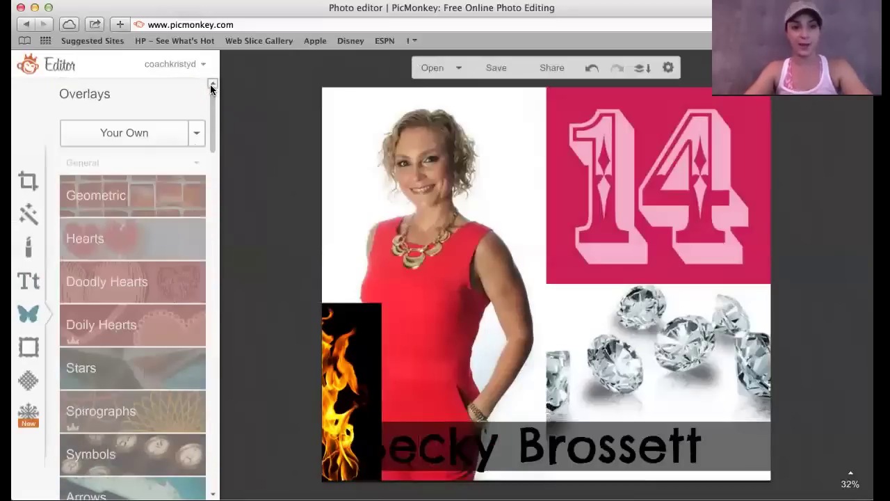
pyautogui.click(136, 133)
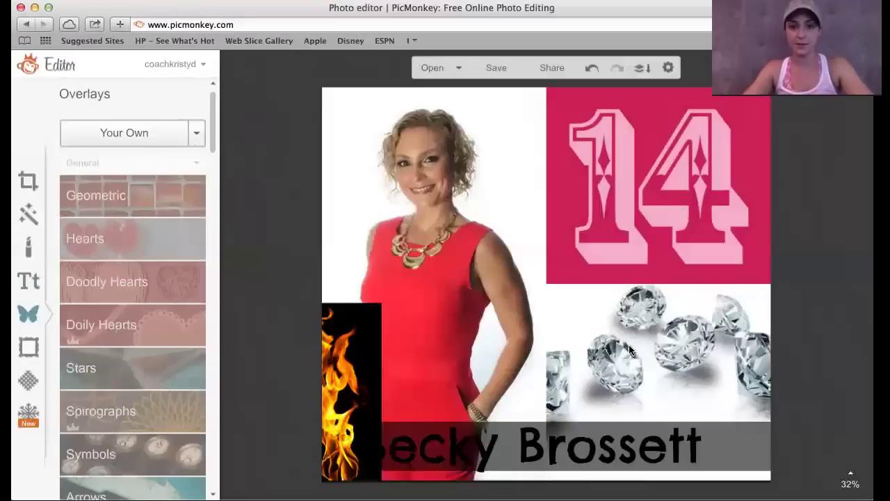
# - Add the diamonds image as your own overlay and enlarge it over the woman's neckline
pyautogui.click(520, 273)
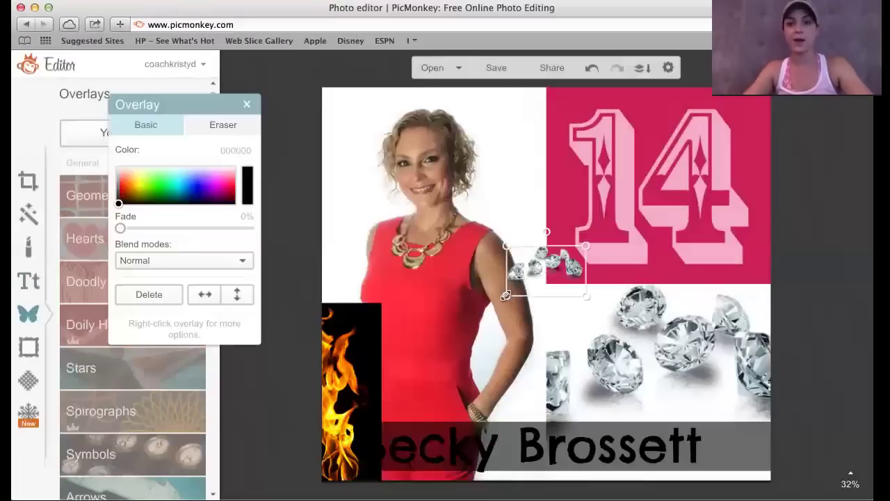
pyautogui.moveTo(506, 295); pyautogui.dragTo(389, 350)
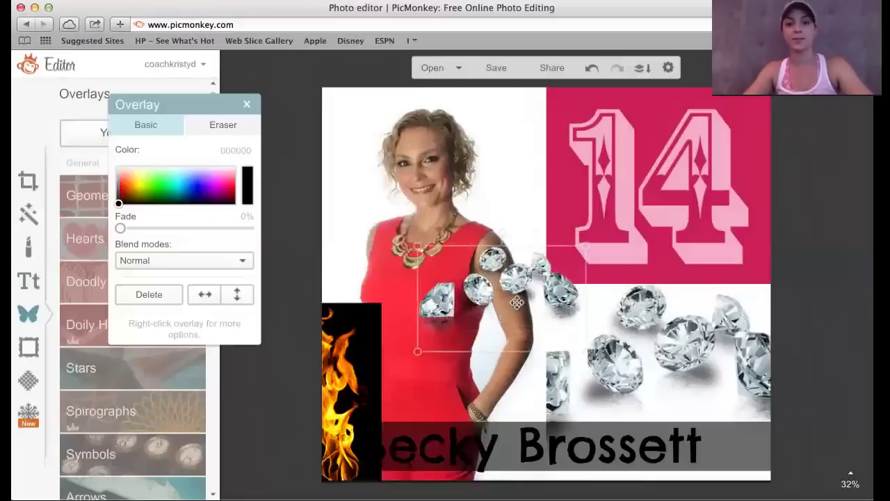
pyautogui.moveTo(514, 306); pyautogui.dragTo(448, 270)
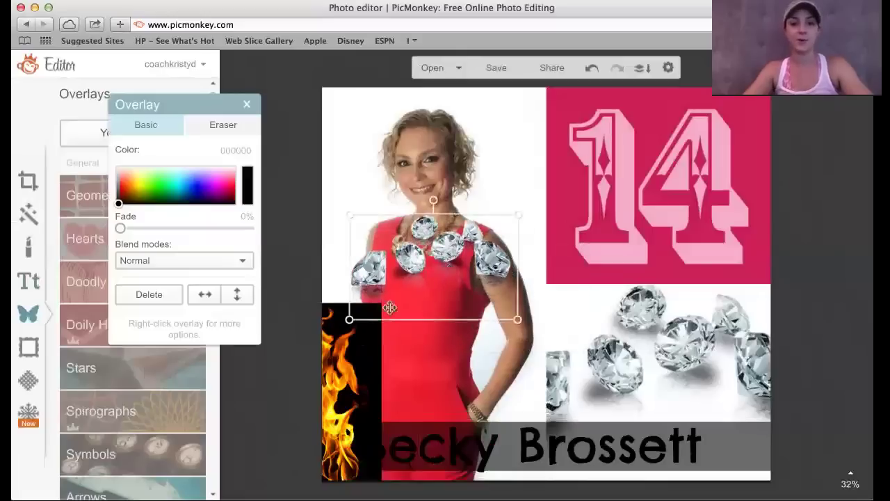
pyautogui.moveTo(517, 319); pyautogui.dragTo(552, 342)
pyautogui.moveTo(474, 288); pyautogui.dragTo(460, 280)
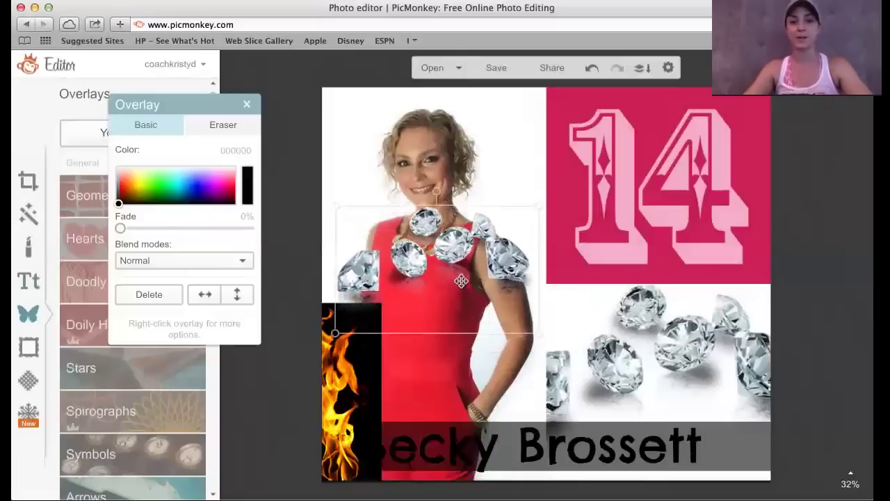
pyautogui.moveTo(188, 103); pyautogui.dragTo(236, 98)
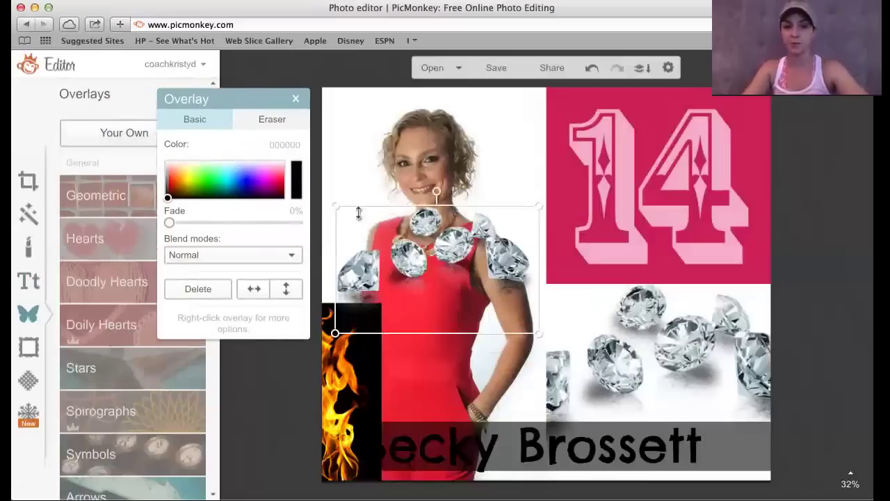
pyautogui.moveTo(453, 243); pyautogui.dragTo(473, 260)
# - Keep the diamonds' blend mode at Normal and move them onto the pink 14 panel
pyautogui.click(233, 255)
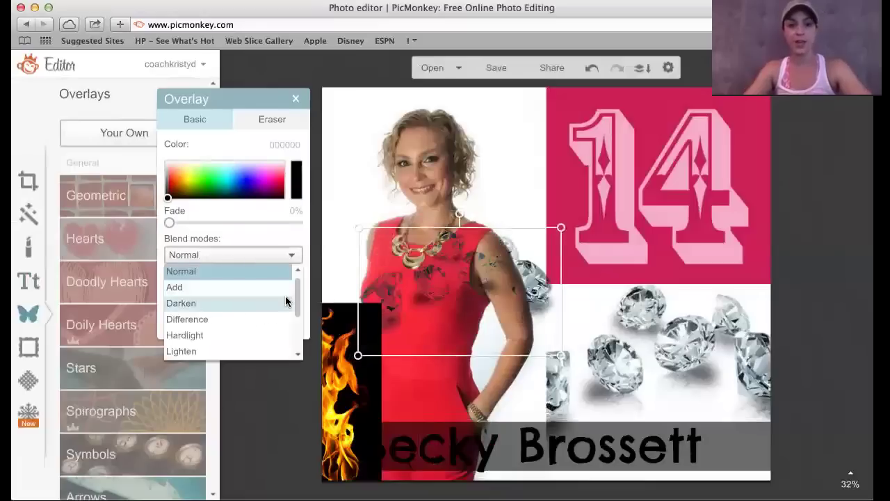
pyautogui.moveTo(295, 298); pyautogui.dragTo(297, 348)
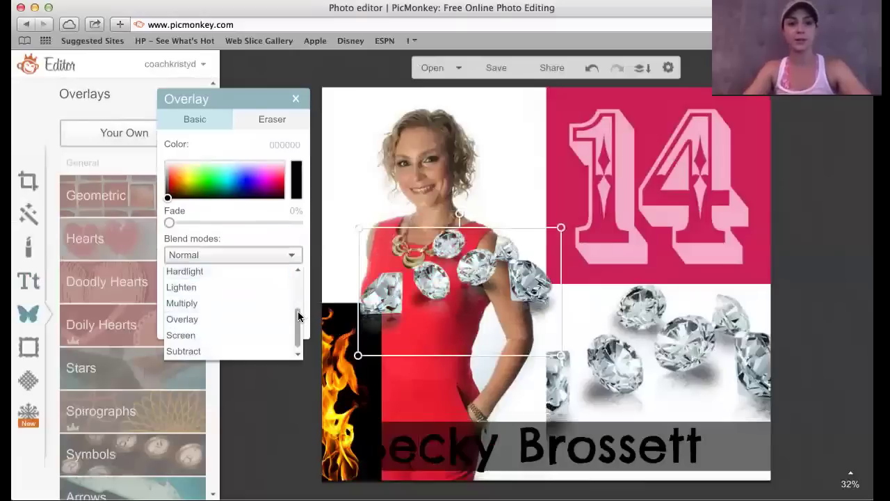
pyautogui.moveTo(298, 327); pyautogui.dragTo(298, 276)
pyautogui.click(218, 272)
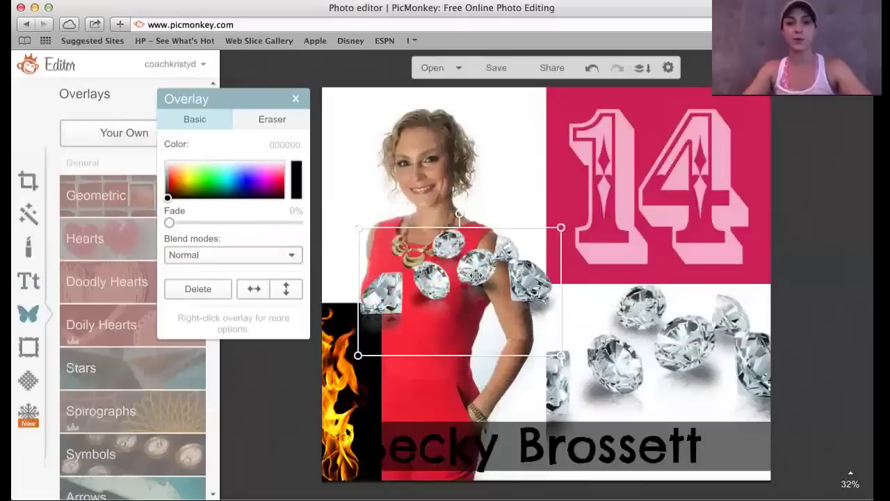
pyautogui.moveTo(473, 272); pyautogui.dragTo(666, 208)
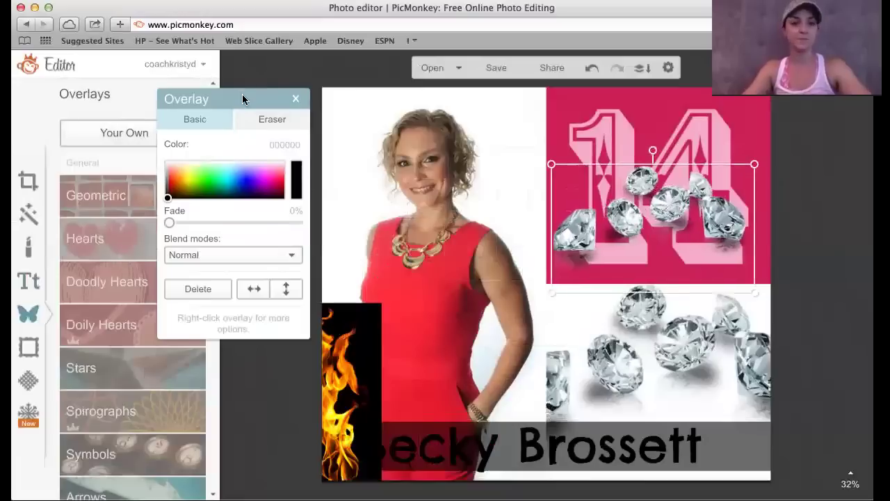
pyautogui.moveTo(242, 98); pyautogui.dragTo(285, 74)
# - Try the Orton, Dusk and Urbane effects on the collage
pyautogui.click(240, 348)
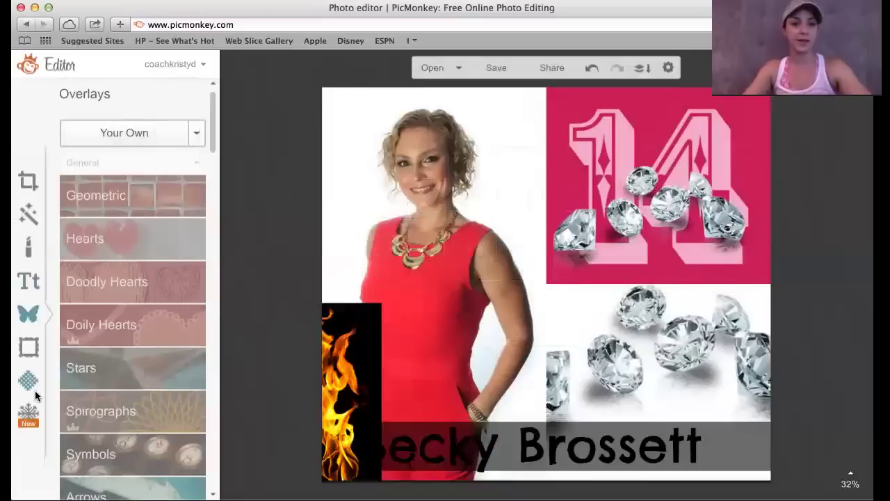
pyautogui.click(27, 216)
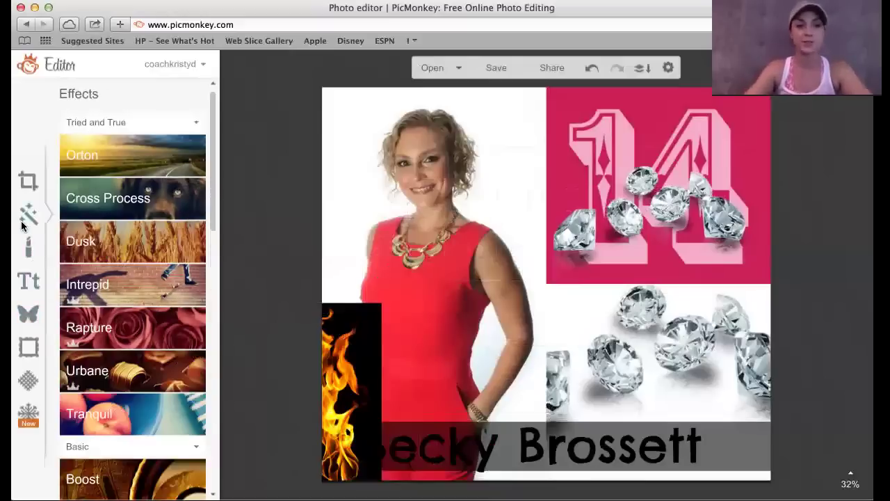
pyautogui.click(132, 159)
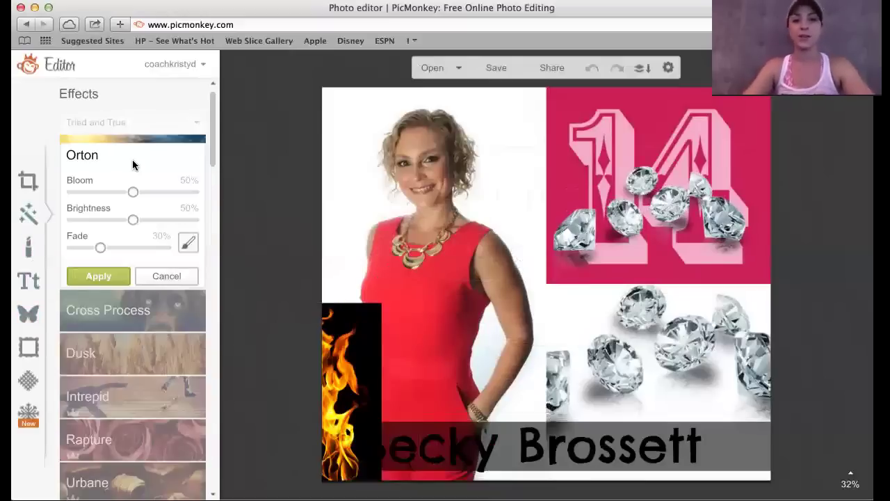
pyautogui.click(111, 273)
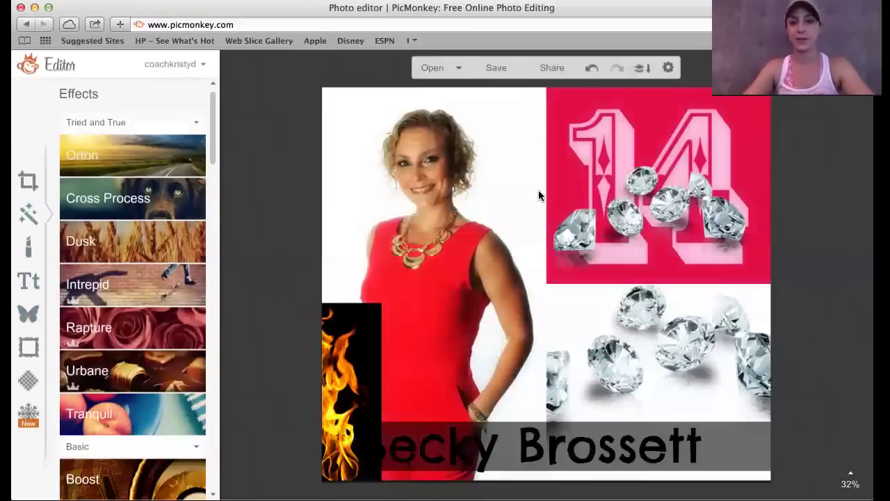
pyautogui.click(138, 255)
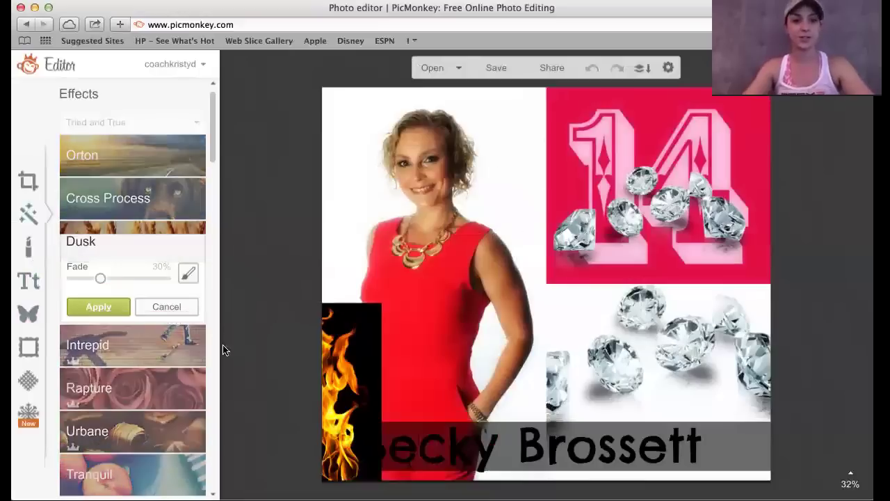
pyautogui.click(94, 313)
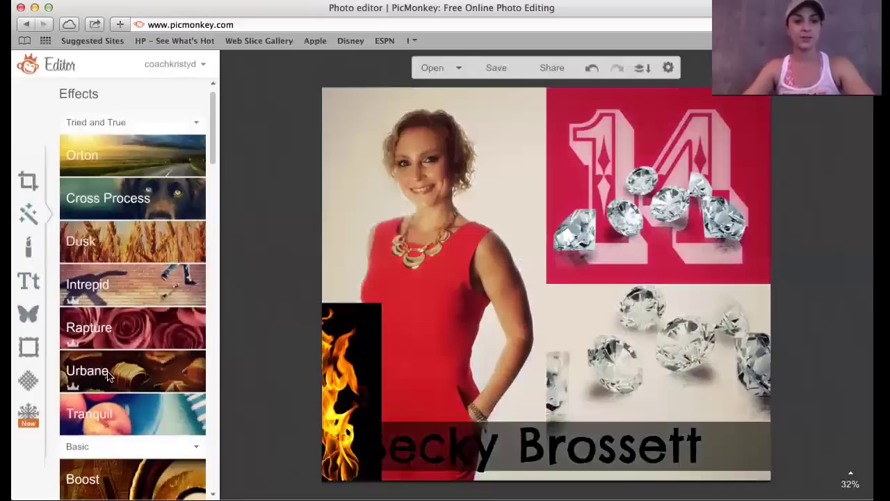
pyautogui.click(132, 383)
pyautogui.click(98, 441)
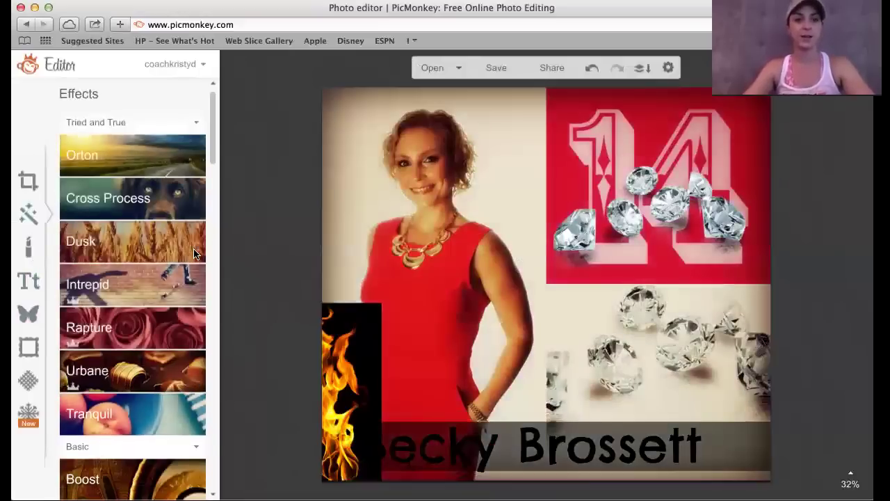
# - Undo the effects and move the diamonds overlay back onto the pink 14
pyautogui.click(586, 71)
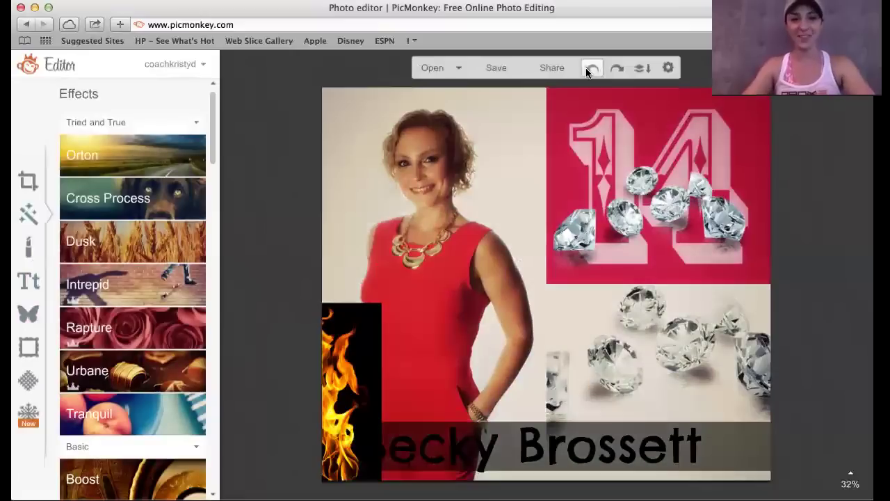
pyautogui.click(587, 70)
pyautogui.click(588, 70)
pyautogui.click(588, 70)
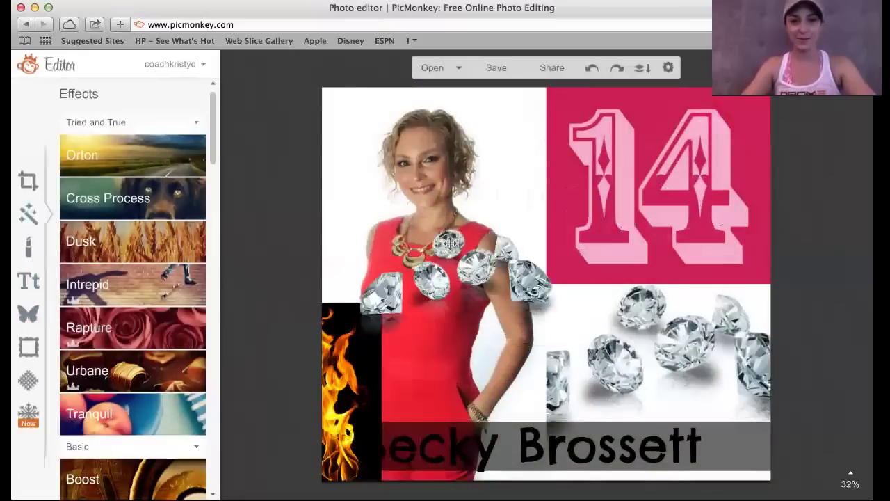
pyautogui.moveTo(450, 242); pyautogui.dragTo(656, 190)
pyautogui.click(281, 348)
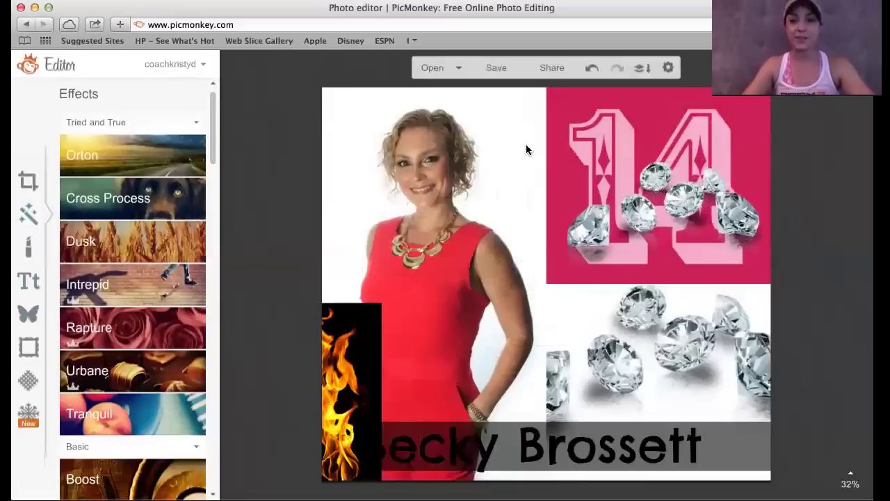
# - Nudge the diamonds overlay slightly left over the pink 14
pyautogui.click(615, 206)
pyautogui.moveTo(615, 205); pyautogui.dragTo(600, 222)
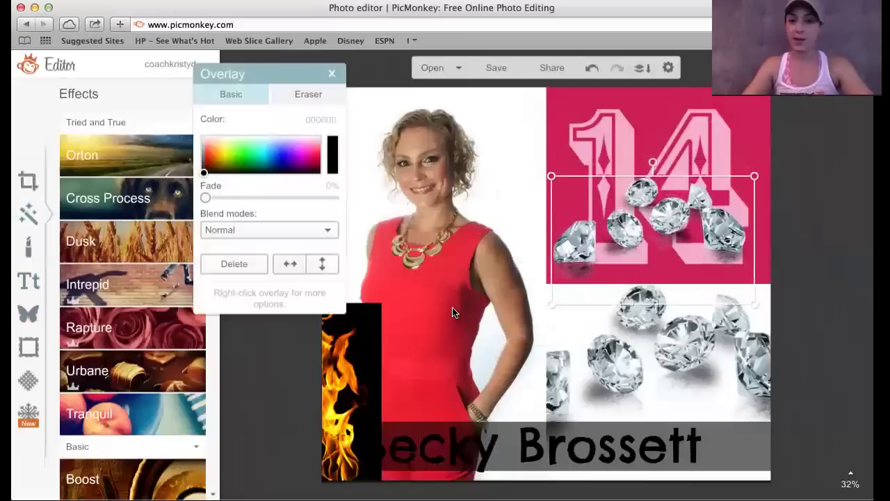
pyautogui.click(36, 280)
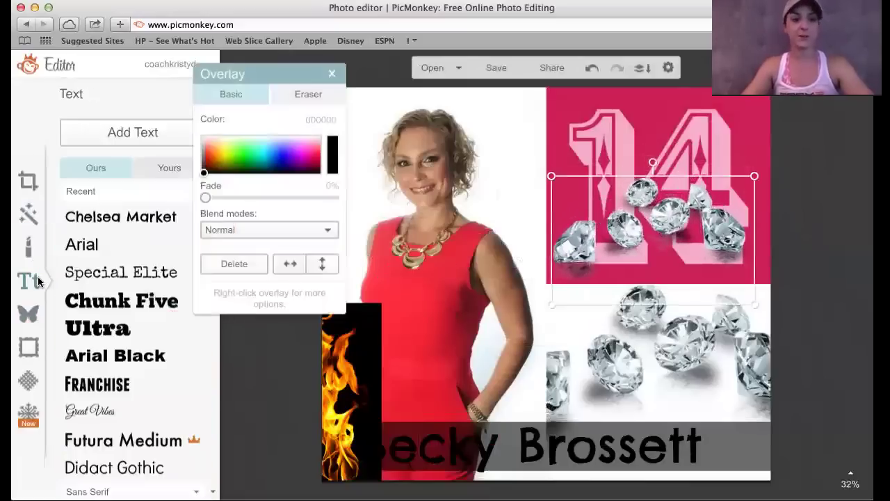
pyautogui.click(29, 315)
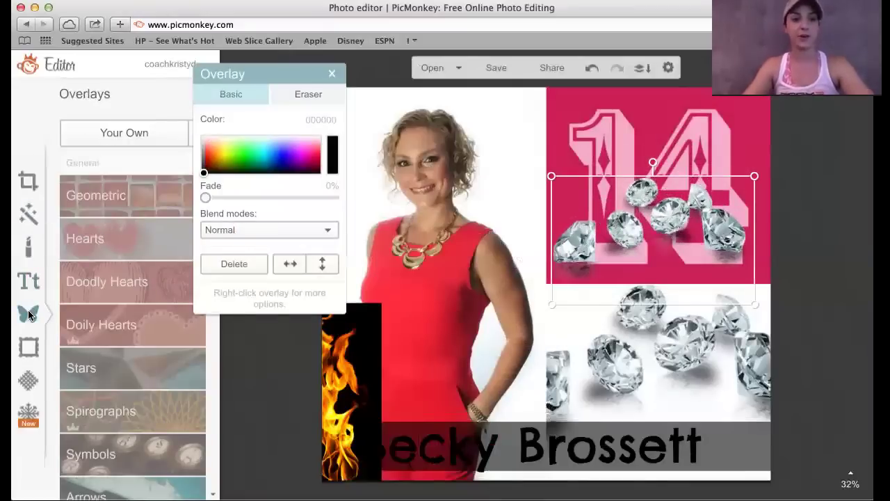
# - Preview Shape Cutouts, Drop Shadow and Photo Corners frames, then discard the photo corners
pyautogui.click(33, 348)
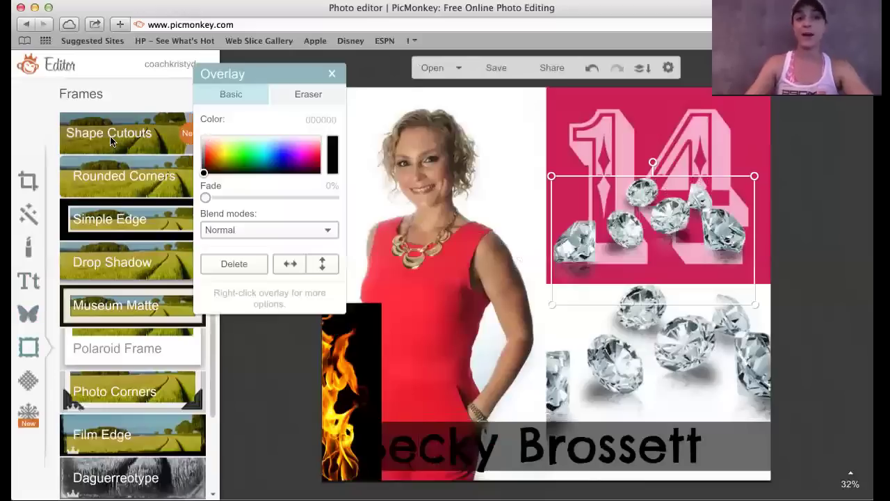
pyautogui.click(109, 139)
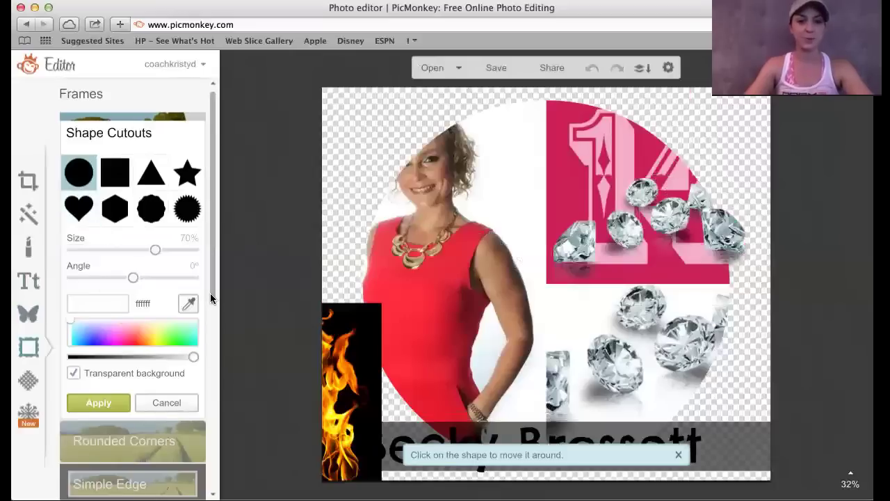
pyautogui.moveTo(210, 292); pyautogui.dragTo(215, 341)
pyautogui.click(121, 450)
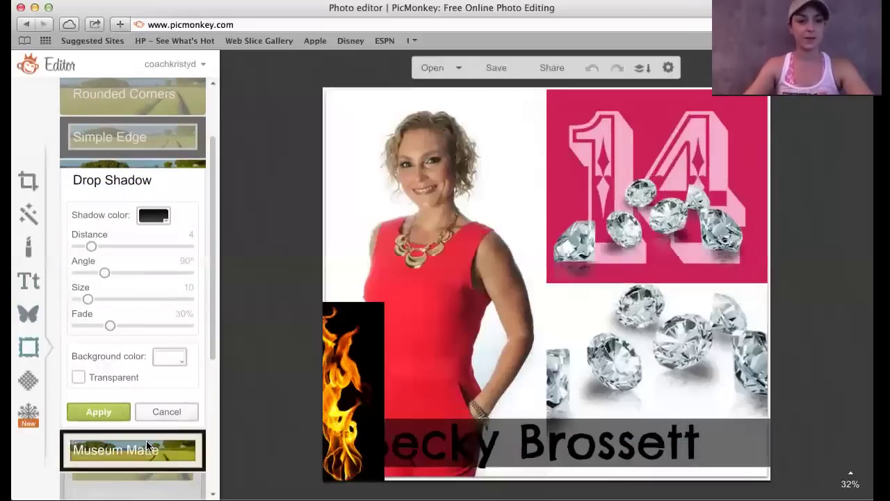
pyautogui.moveTo(216, 310); pyautogui.dragTo(217, 393)
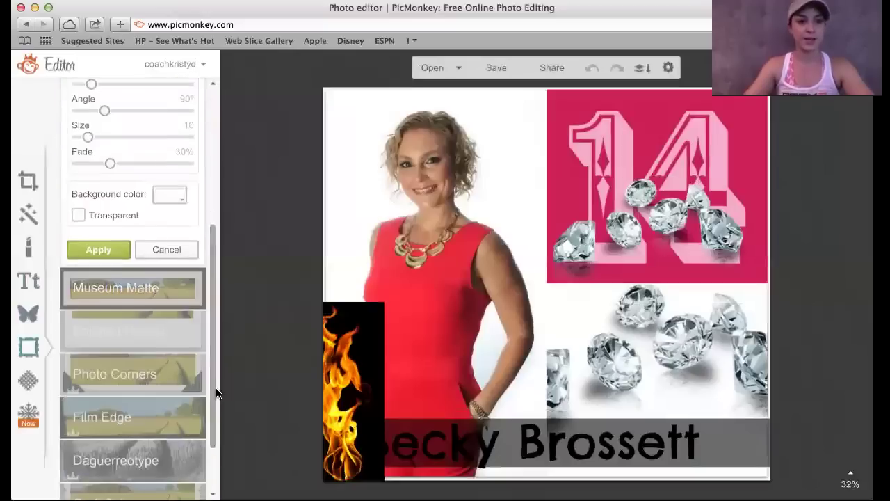
pyautogui.click(159, 375)
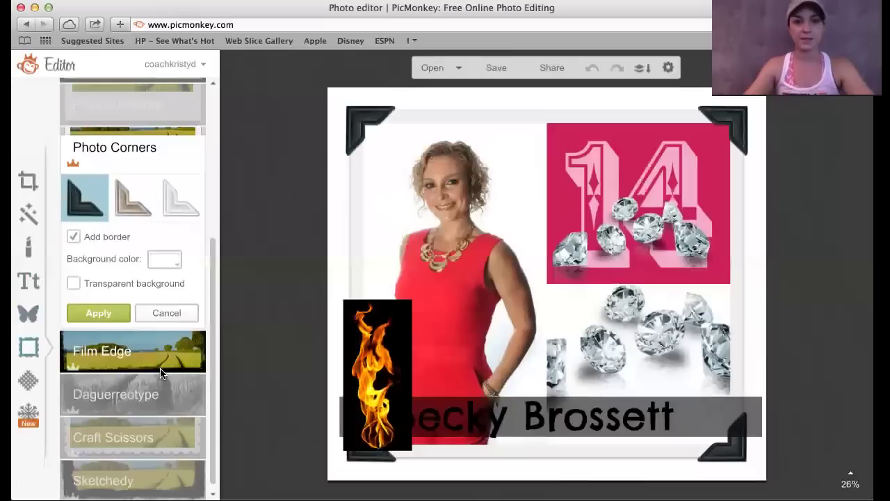
pyautogui.click(186, 313)
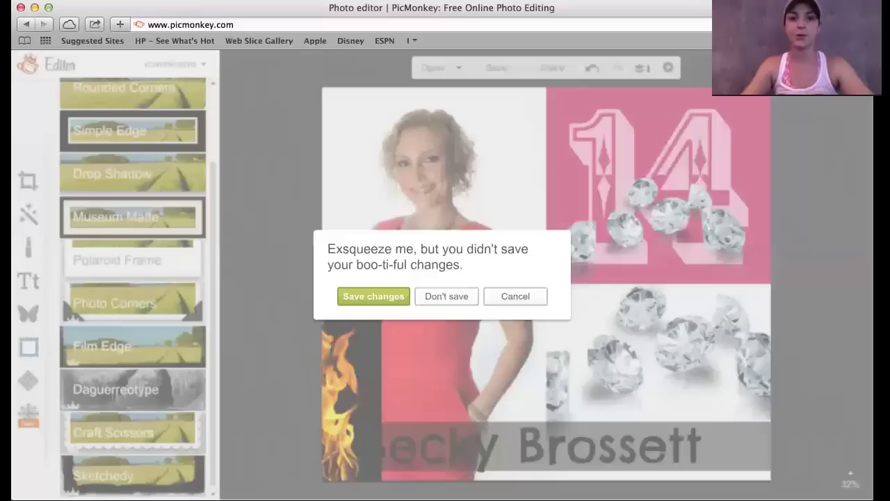
# - Close the collage without saving and show the Design canvas size choices
pyautogui.click(446, 296)
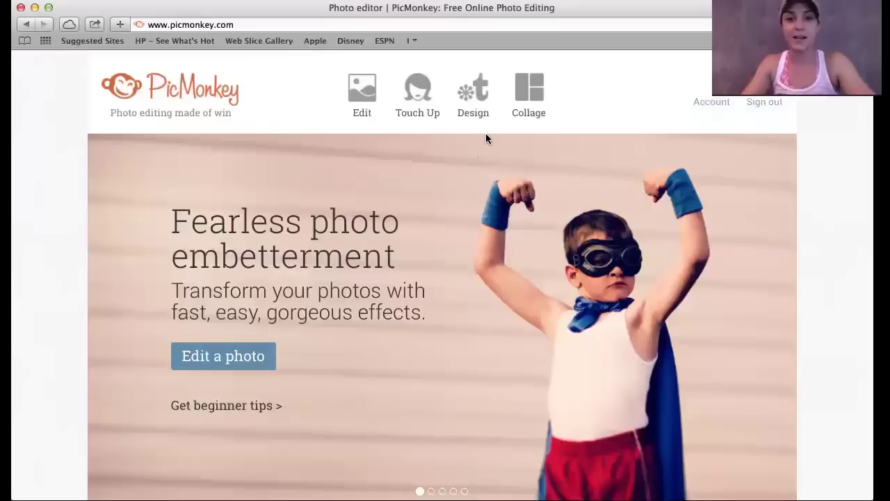
pyautogui.moveTo(475, 94)
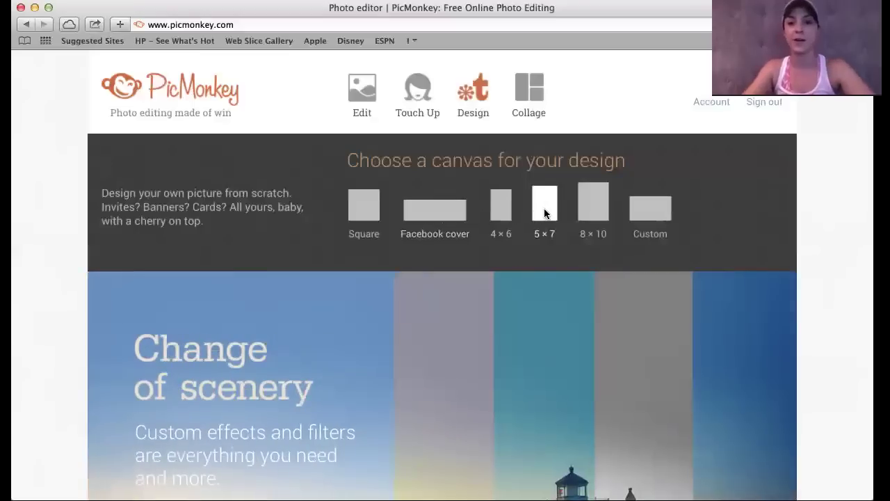
# - Make a Custom blank canvas 1500 pixels wide by 800 pixels high
pyautogui.click(648, 210)
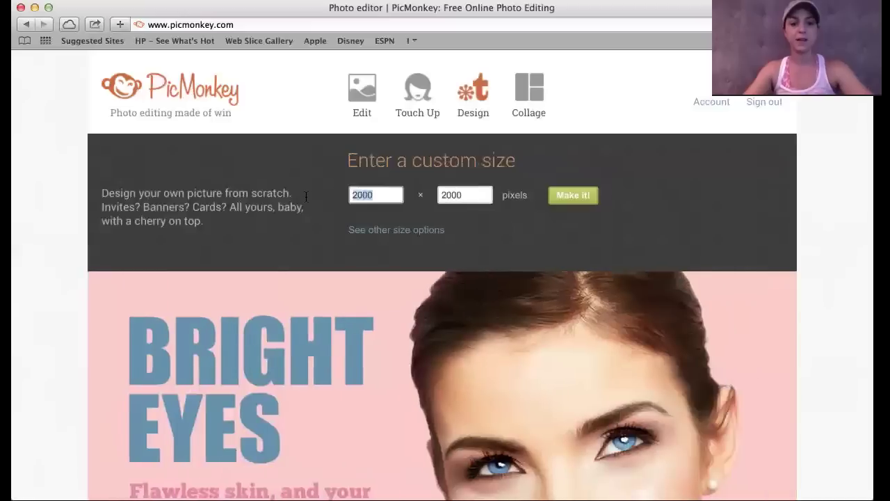
pyautogui.write('1500')
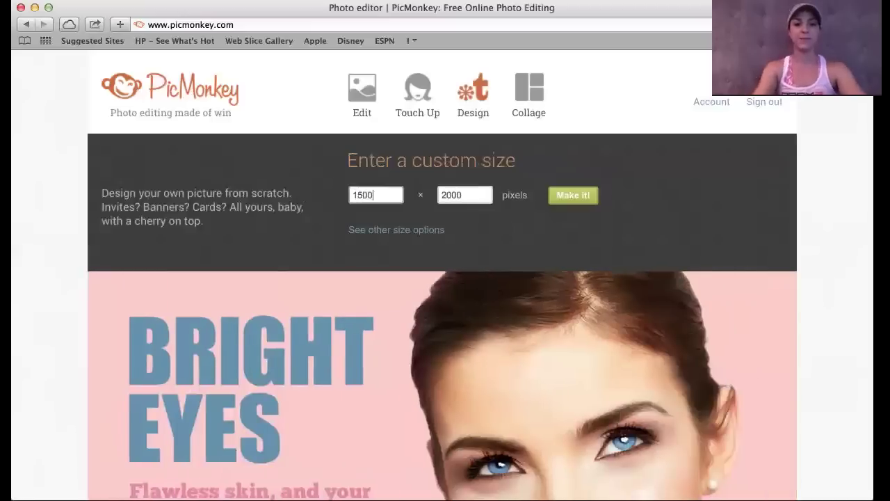
pyautogui.doubleClick(475, 195)
pyautogui.write('800')
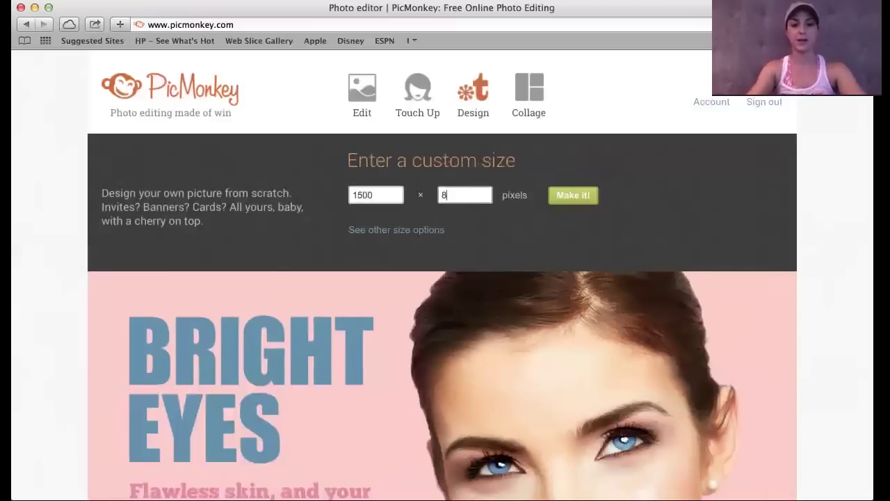
pyautogui.click(567, 202)
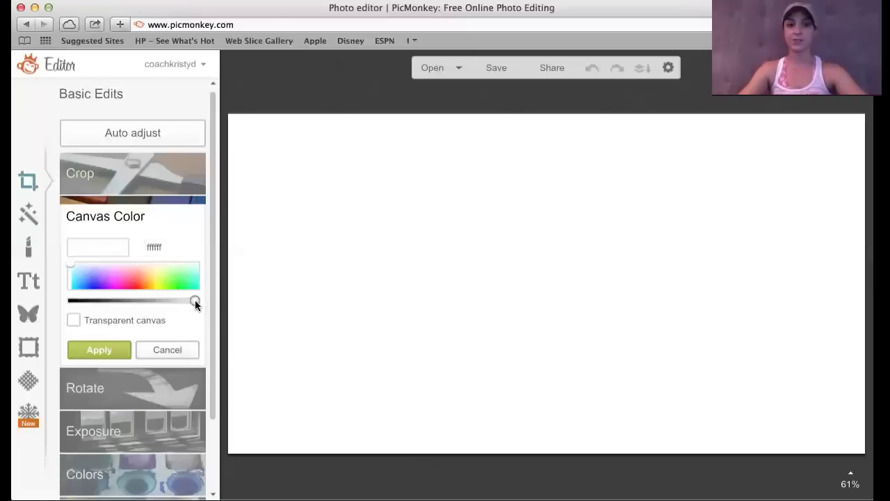
# - Darken the canvas colour to grey, then preview and discard the Space starfield texture
pyautogui.moveTo(196, 300); pyautogui.dragTo(157, 304)
pyautogui.click(109, 348)
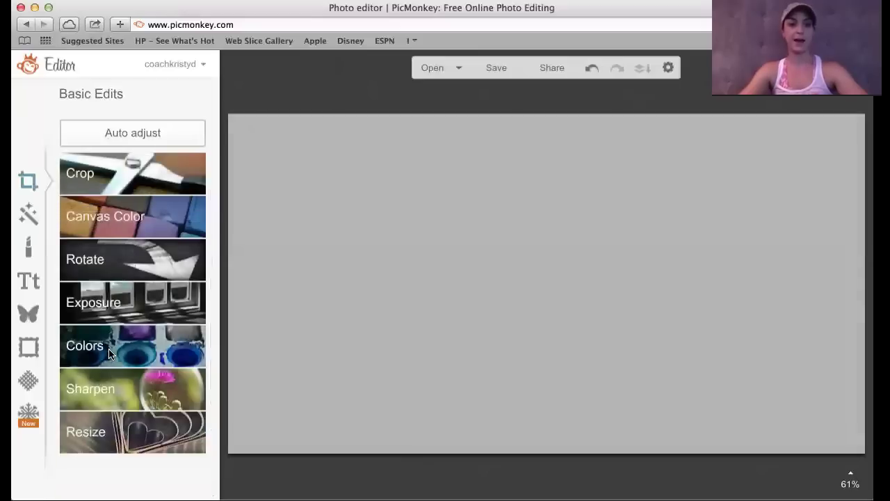
pyautogui.click(29, 382)
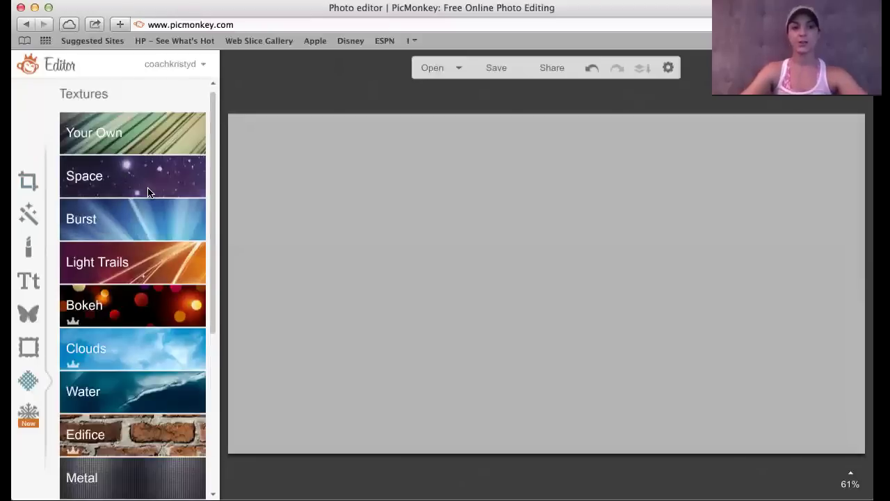
pyautogui.click(97, 185)
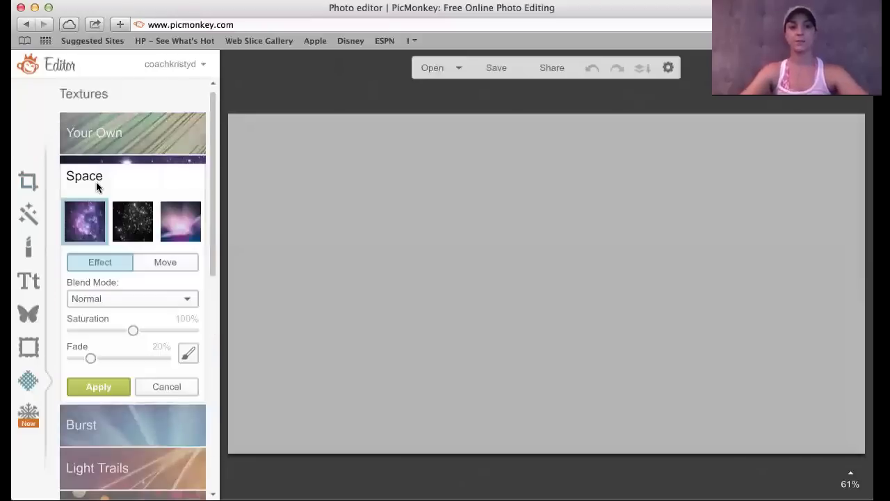
pyautogui.click(132, 221)
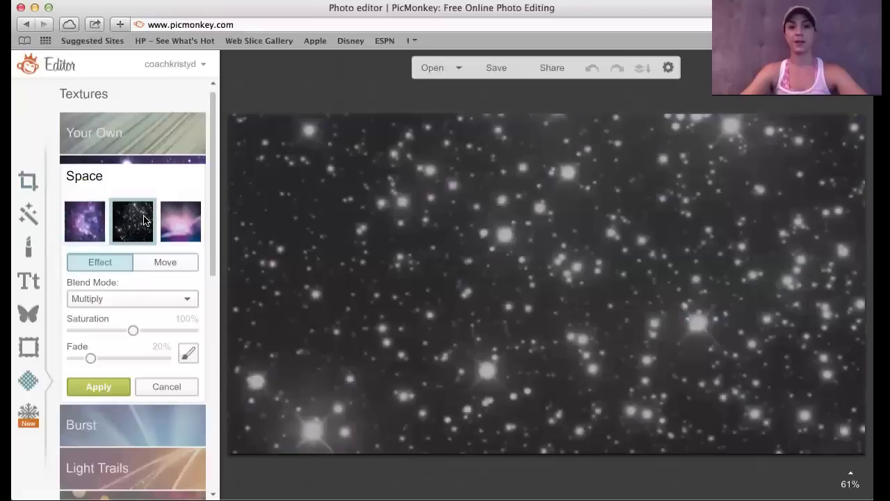
pyautogui.click(148, 387)
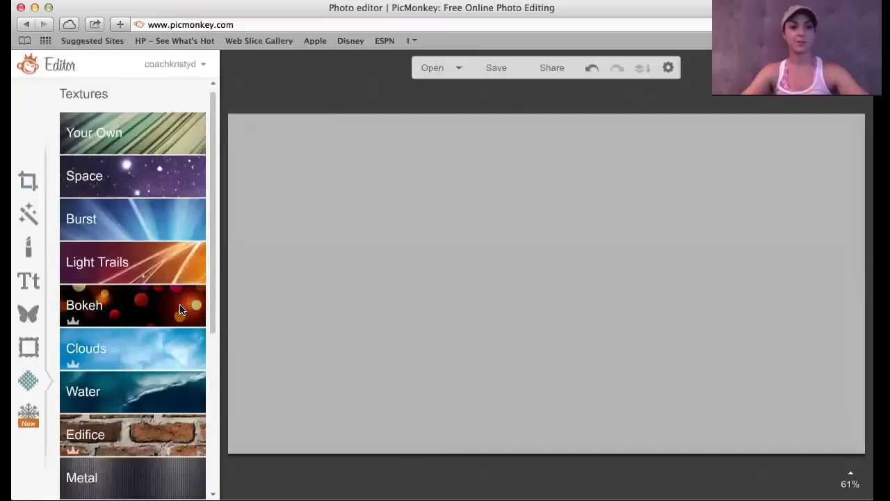
# - Preview the blue Burst and dark Metal textures, discarding each one
pyautogui.click(160, 216)
pyautogui.click(168, 249)
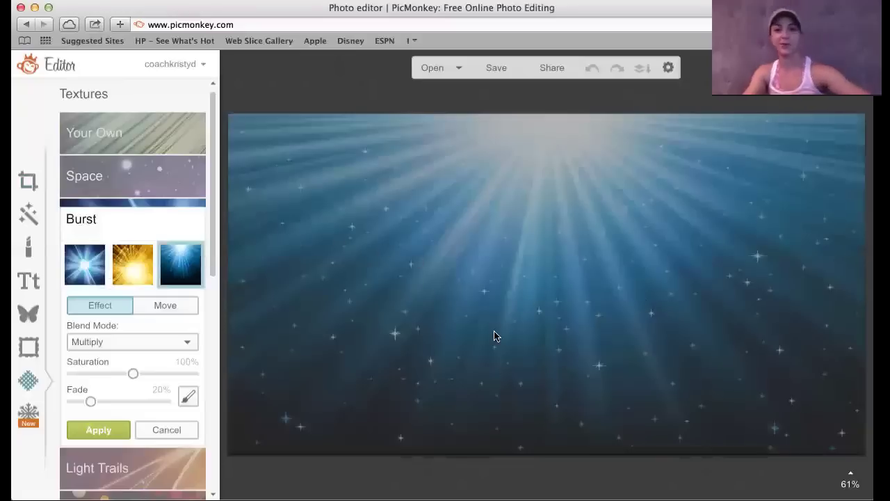
pyautogui.click(159, 428)
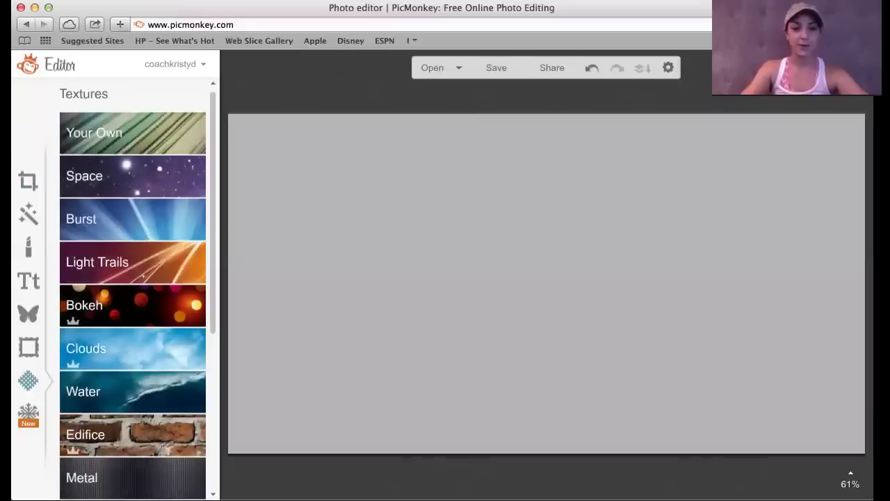
pyautogui.click(146, 477)
pyautogui.click(141, 318)
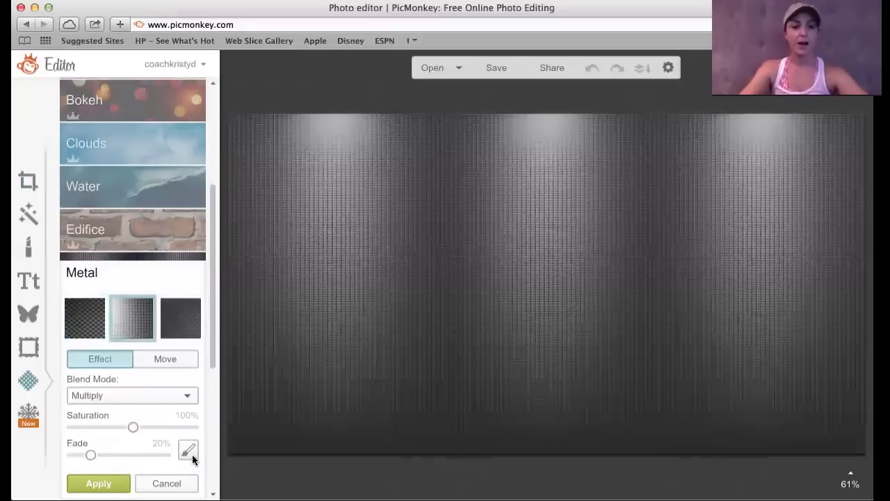
pyautogui.click(166, 483)
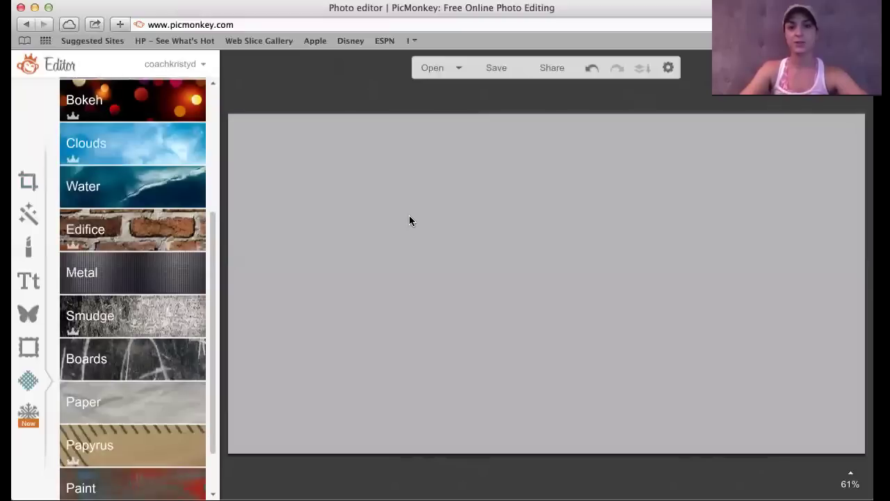
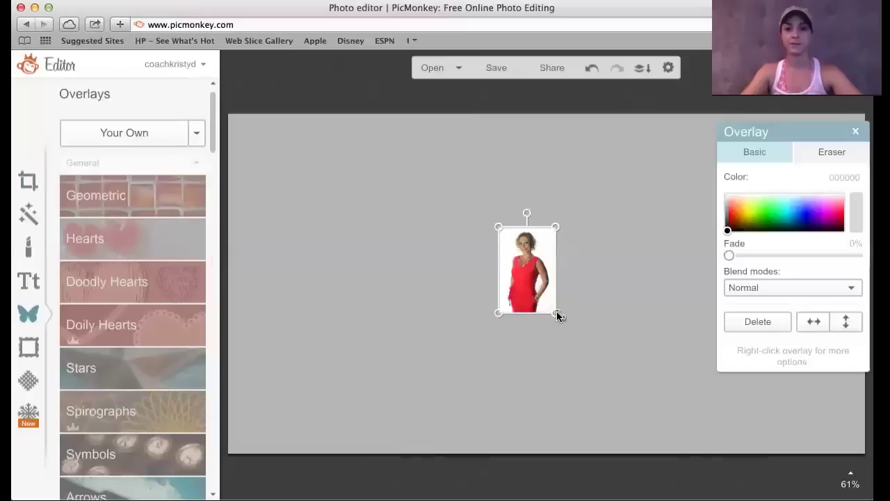
# - Enlarge the red-dress photo, shift it to the right side, and load the diamonds picture as an overlay
pyautogui.moveTo(495, 227); pyautogui.dragTo(344, 94)
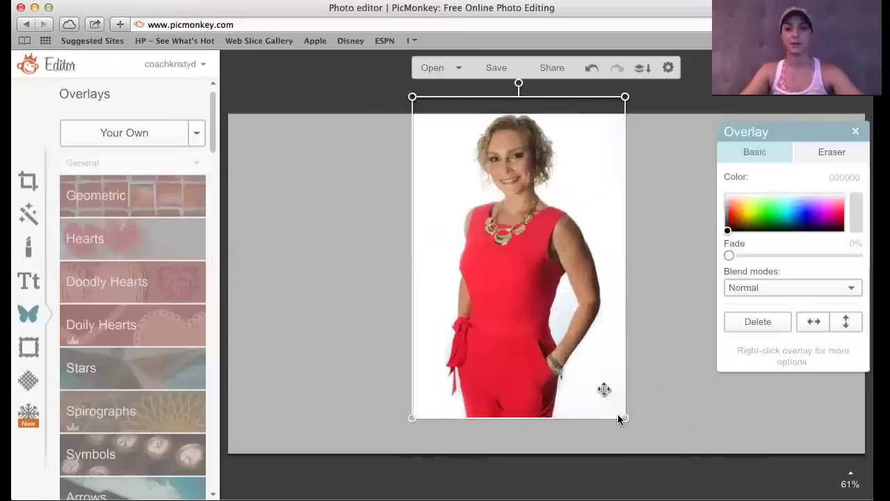
pyautogui.moveTo(622, 419); pyautogui.dragTo(695, 481)
pyautogui.moveTo(581, 427); pyautogui.dragTo(671, 423)
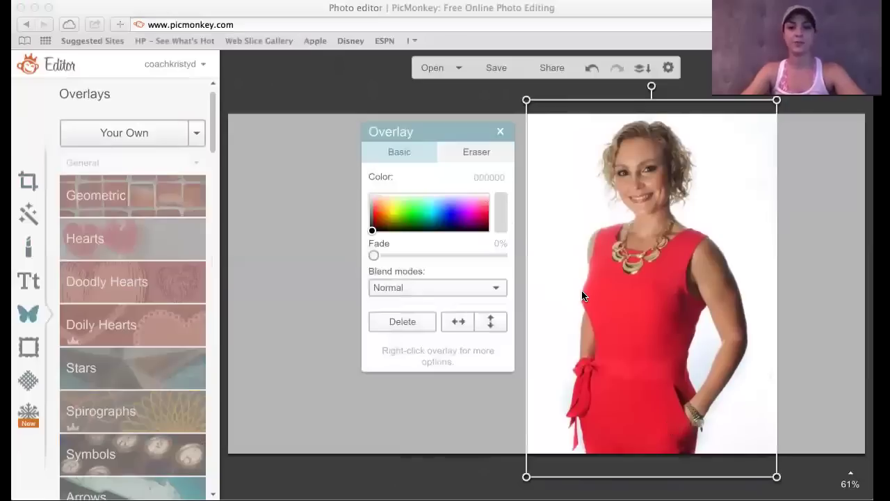
pyautogui.click(638, 357)
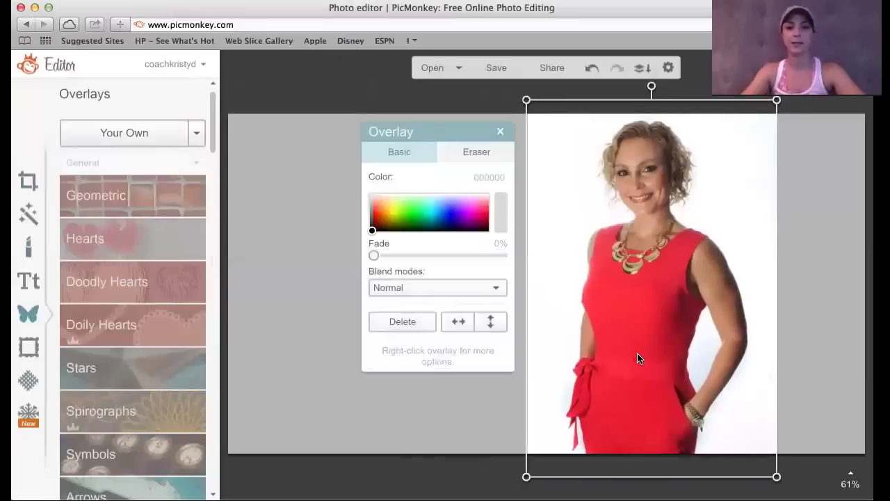
pyautogui.click(476, 151)
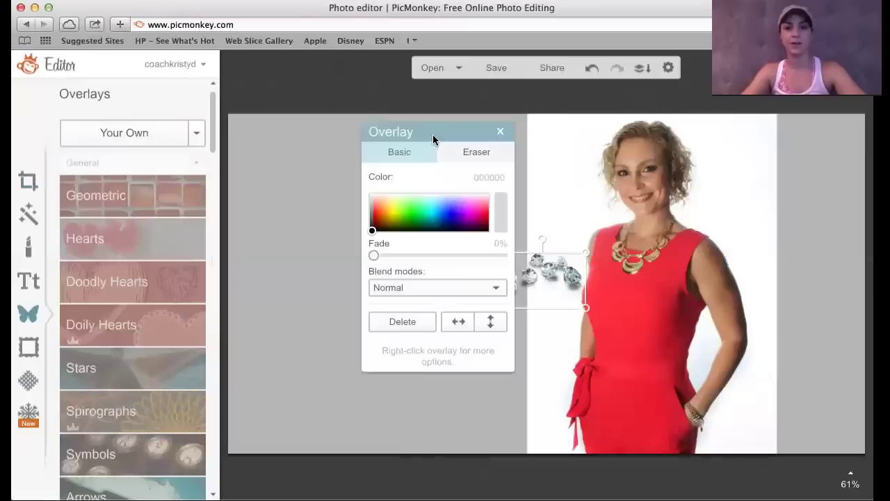
# - Scale up the diamonds overlay and position it across the upper left beside the woman
pyautogui.moveTo(433, 136); pyautogui.dragTo(170, 137)
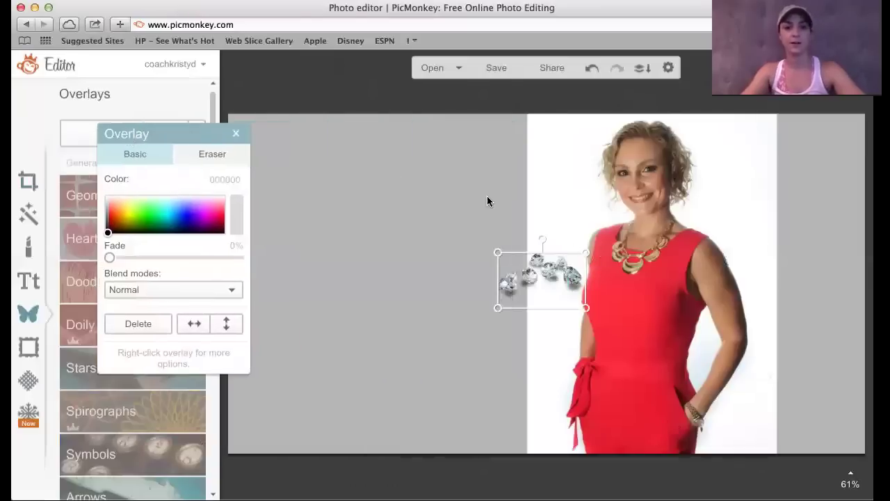
pyautogui.moveTo(498, 252); pyautogui.dragTo(330, 185)
pyautogui.moveTo(480, 195); pyautogui.dragTo(356, 194)
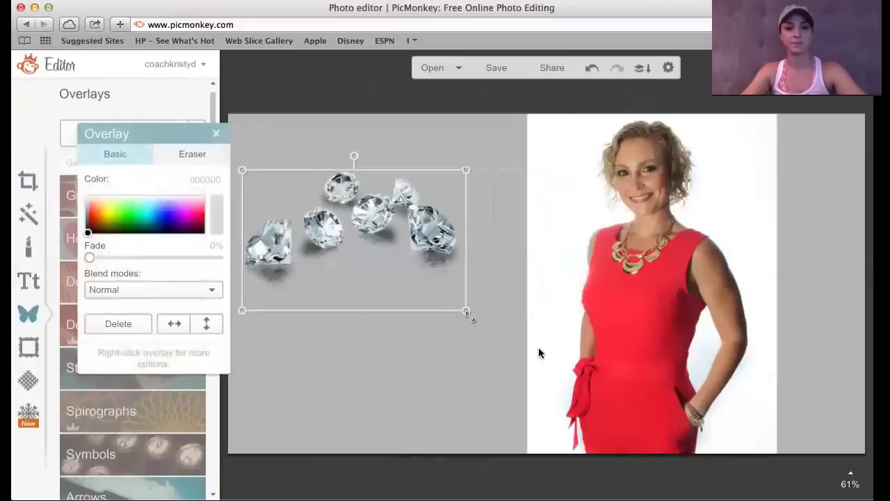
pyautogui.moveTo(466, 310); pyautogui.dragTo(576, 377)
pyautogui.moveTo(396, 264); pyautogui.dragTo(403, 237)
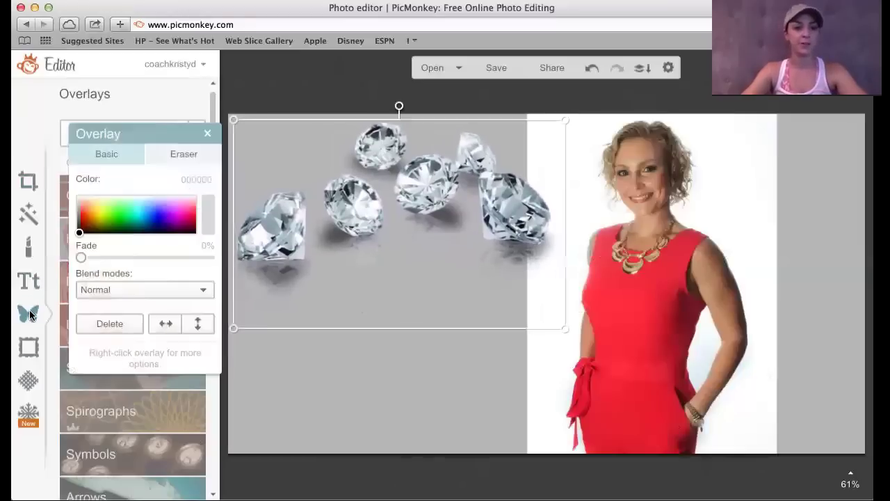
pyautogui.moveTo(164, 128); pyautogui.dragTo(348, 55)
pyautogui.moveTo(214, 139); pyautogui.dragTo(234, 314)
# - Add a plain Banners overlay and stretch it wide across the left below the diamonds
pyautogui.click(169, 313)
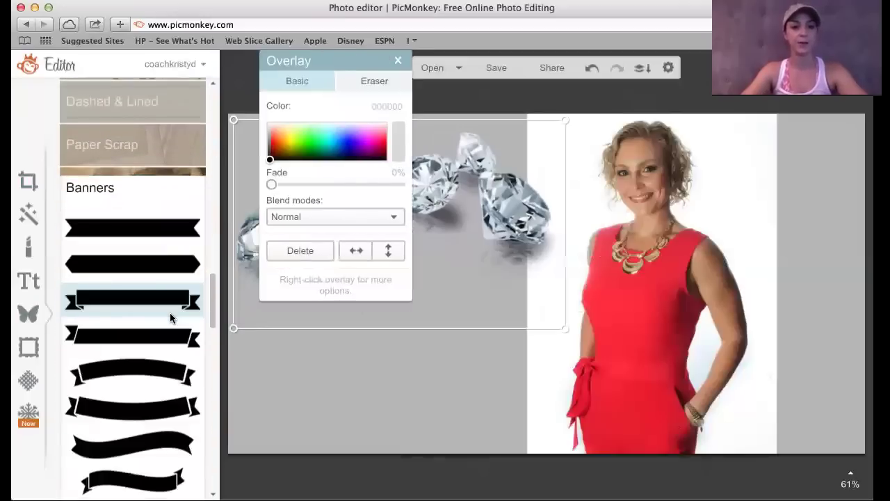
pyautogui.click(160, 262)
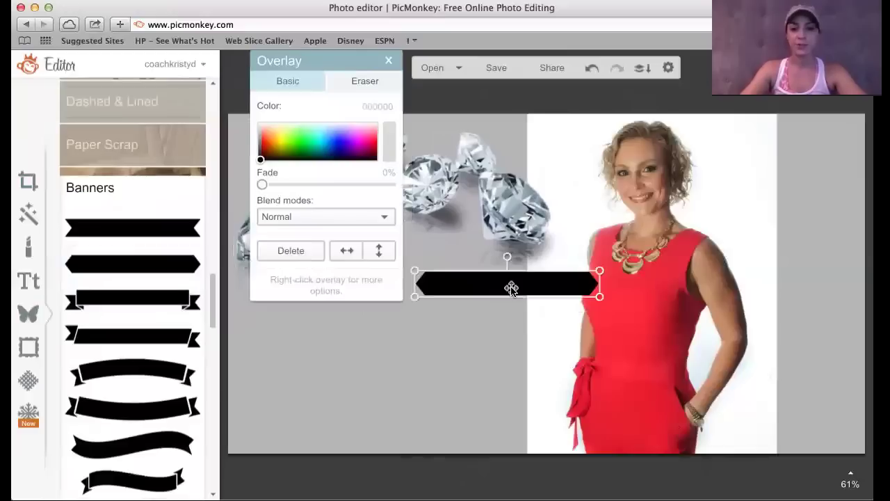
pyautogui.moveTo(509, 294); pyautogui.dragTo(510, 332)
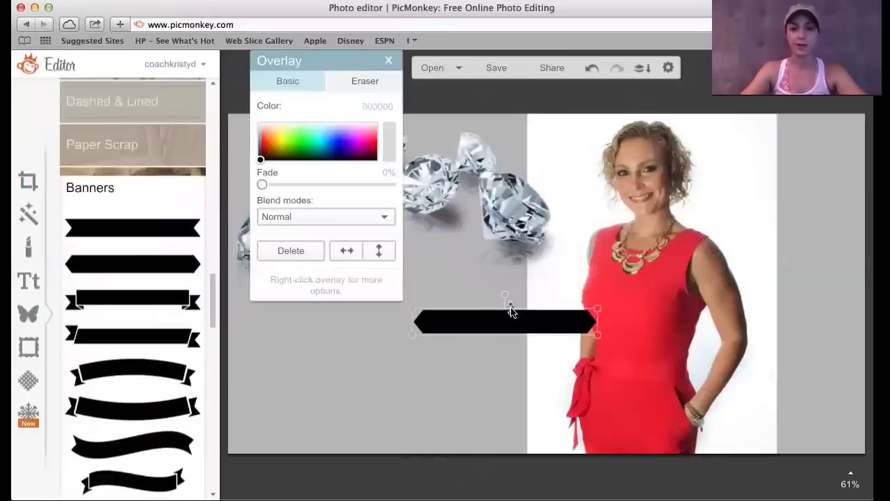
pyautogui.moveTo(510, 299); pyautogui.dragTo(315, 306)
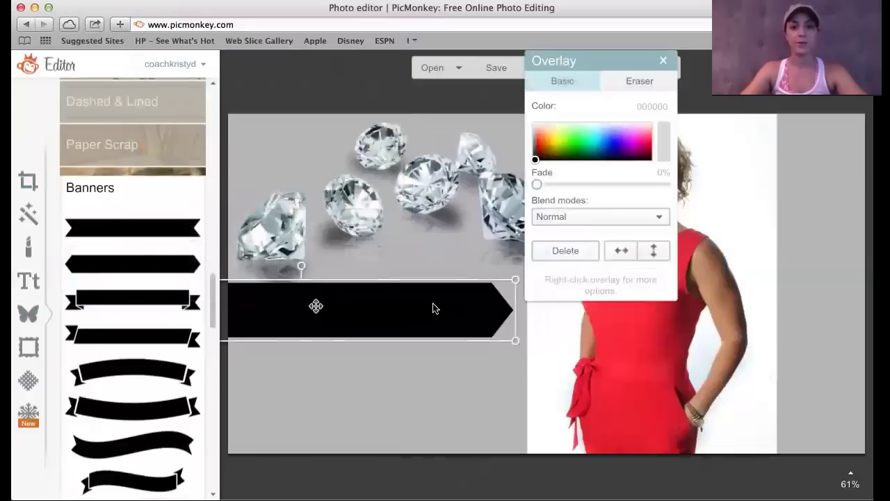
# - Recolour the banner near-white (fffcfc) and fade it to about 39%
pyautogui.click(536, 157)
pyautogui.moveTo(574, 123); pyautogui.dragTo(651, 124)
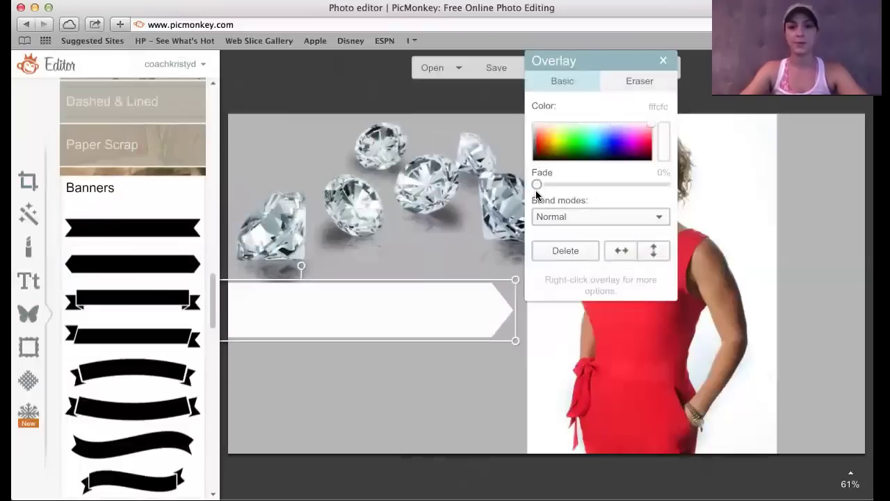
pyautogui.moveTo(538, 185); pyautogui.dragTo(587, 184)
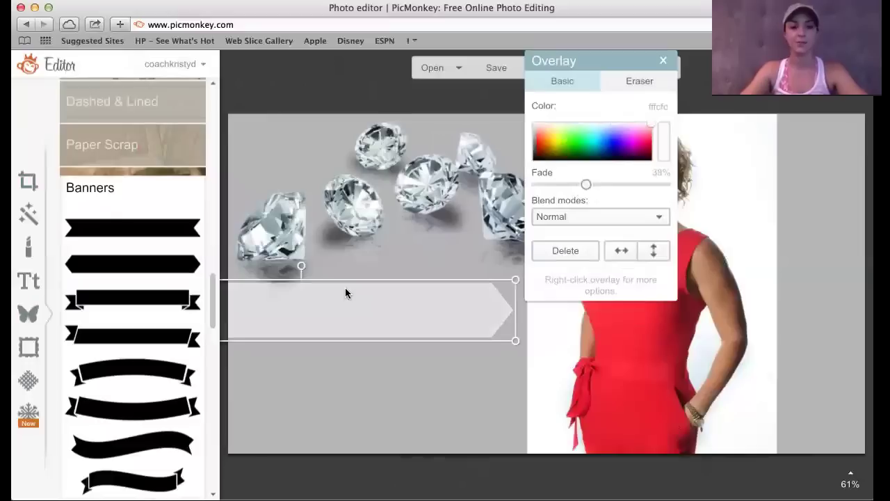
pyautogui.click(29, 282)
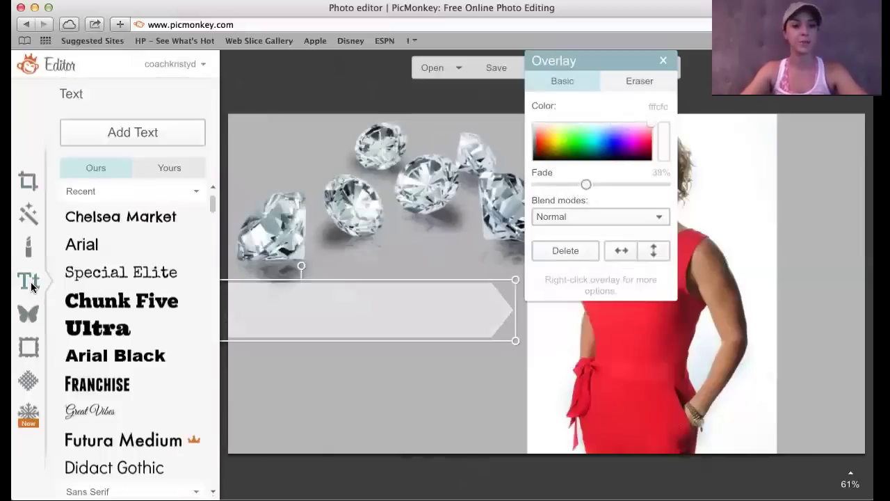
pyautogui.click(104, 384)
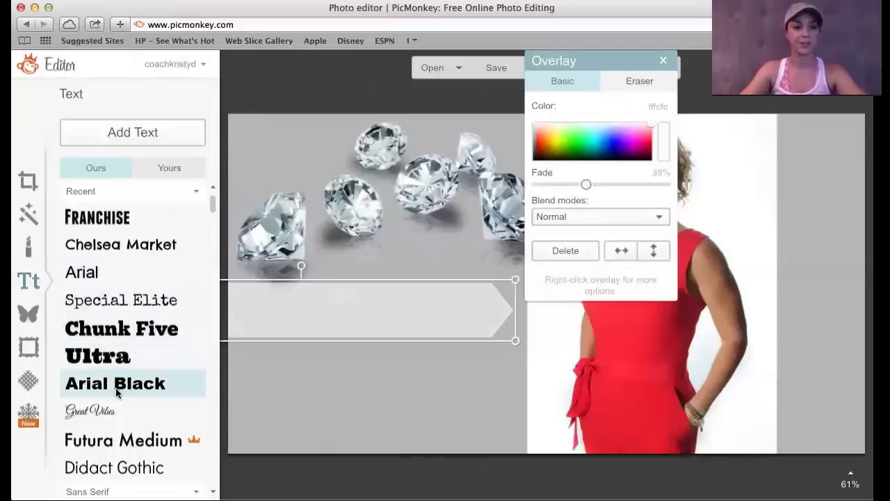
pyautogui.click(112, 410)
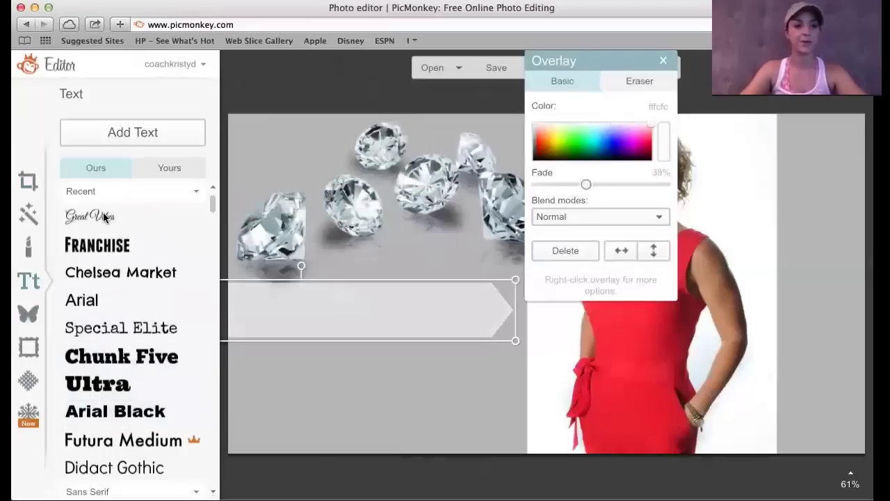
pyautogui.click(123, 132)
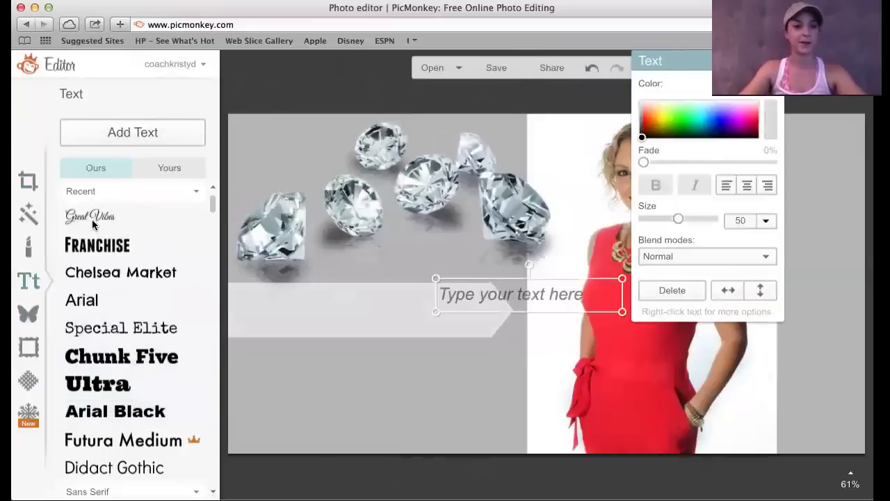
pyautogui.click(521, 295)
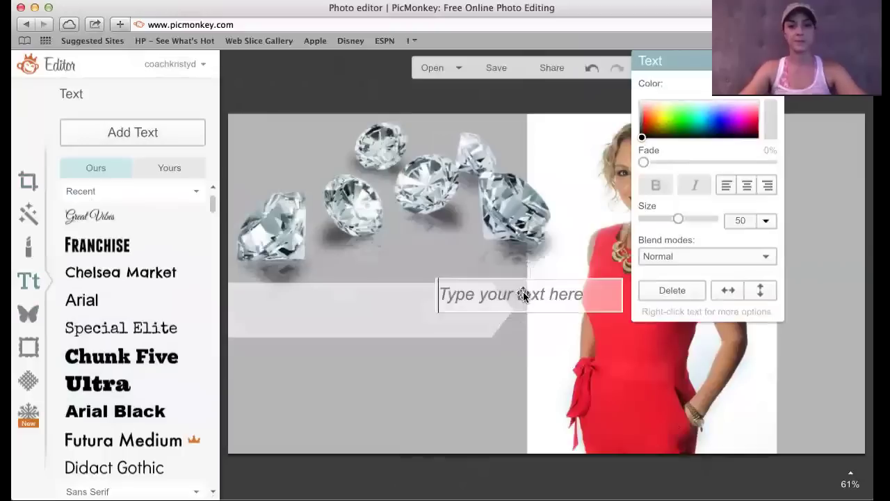
pyautogui.click(530, 315)
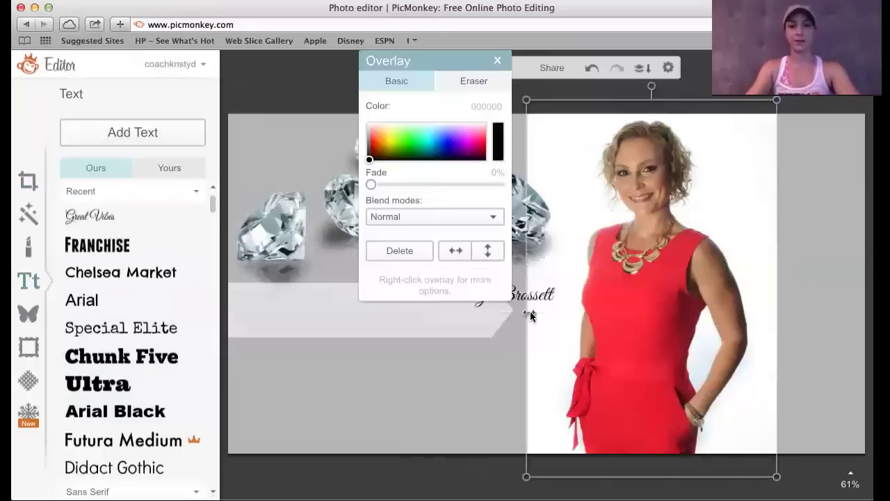
# - Enlarge the name text greatly and move it left onto the faded banner
pyautogui.click(510, 340)
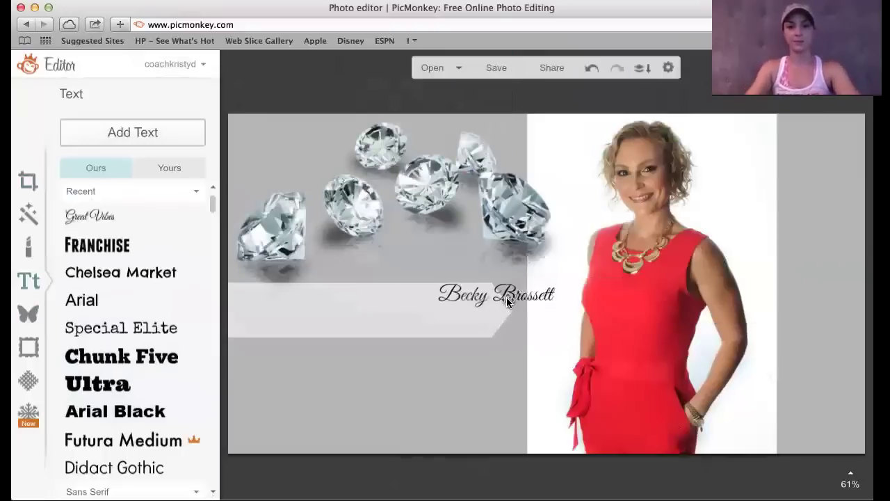
pyautogui.click(548, 313)
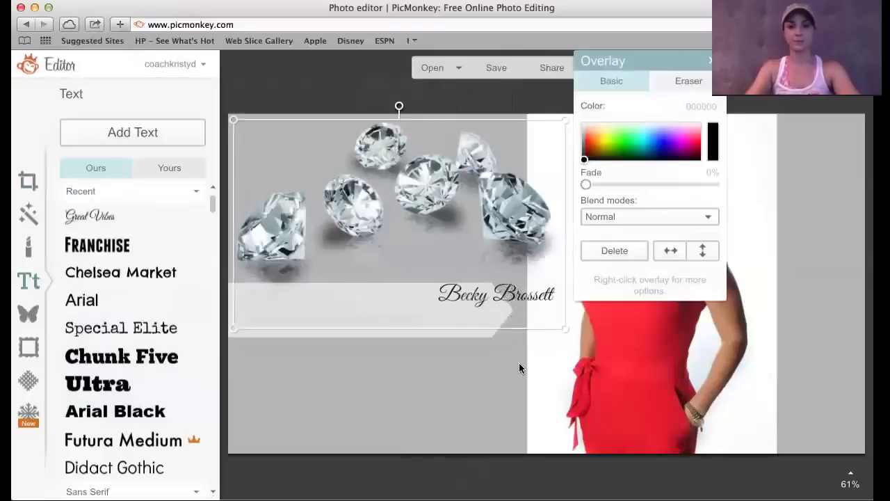
pyautogui.click(519, 362)
pyautogui.click(527, 297)
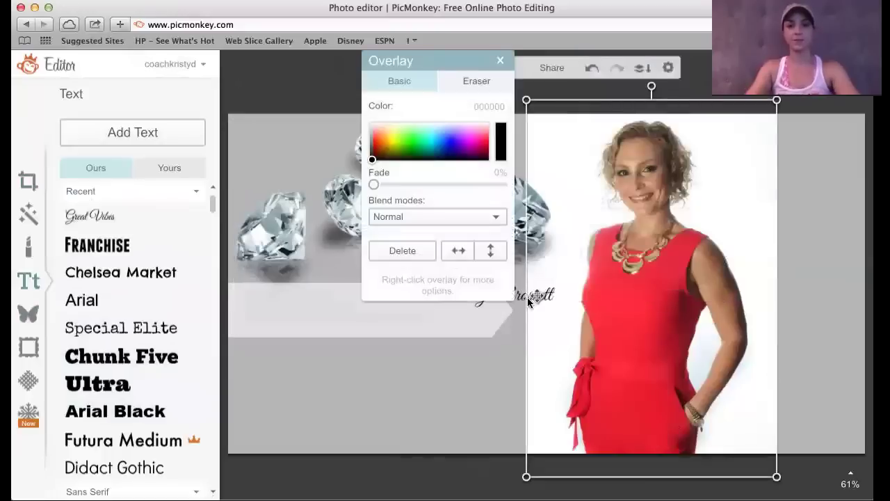
pyautogui.click(518, 300)
pyautogui.moveTo(515, 311); pyautogui.dragTo(507, 355)
pyautogui.moveTo(506, 317); pyautogui.dragTo(439, 317)
# - Stretch the banner rightward until it meets the woman's photo
pyautogui.click(440, 392)
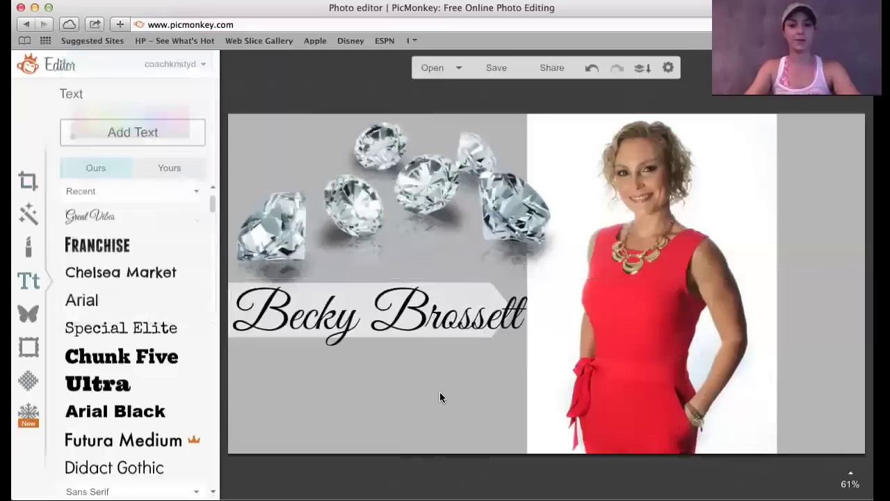
pyautogui.click(480, 303)
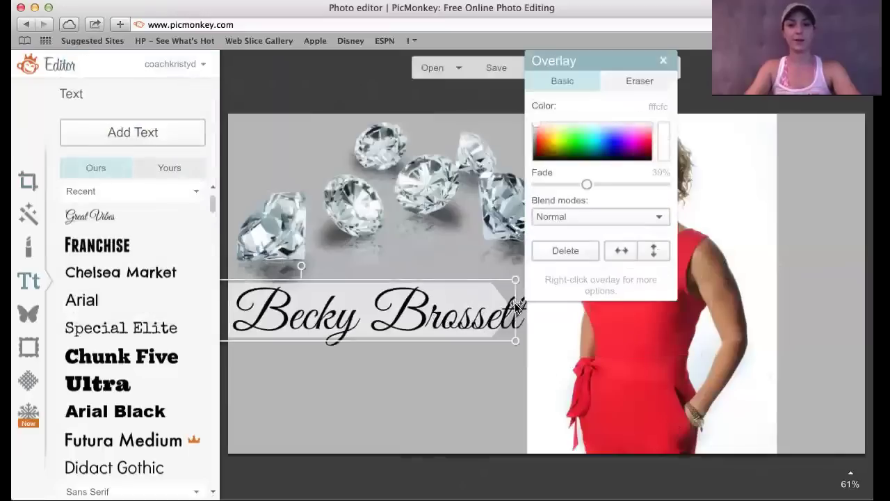
pyautogui.moveTo(522, 306); pyautogui.dragTo(557, 301)
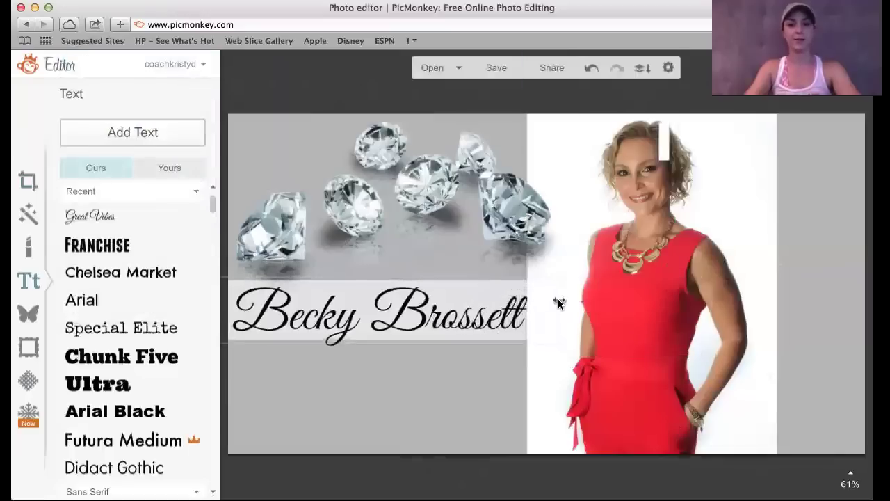
pyautogui.click(460, 406)
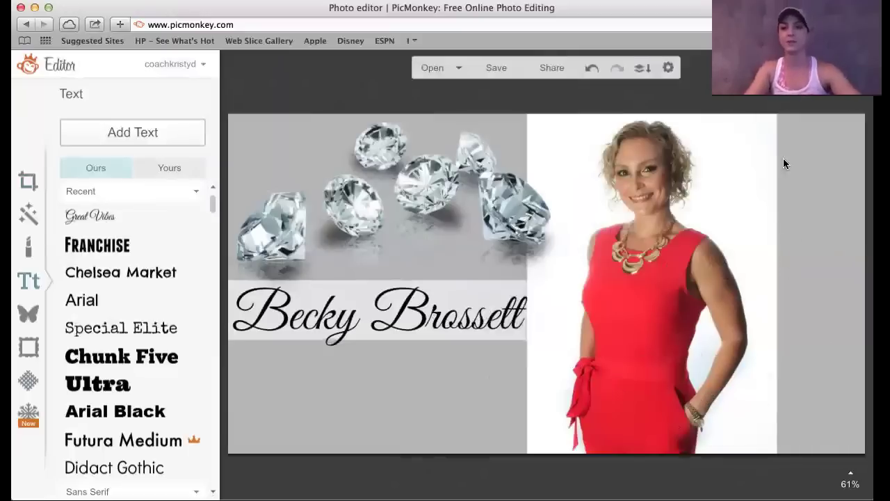
# - Crop the cover from the top-left corner to the photo's right edge, removing the grey strips
pyautogui.click(29, 180)
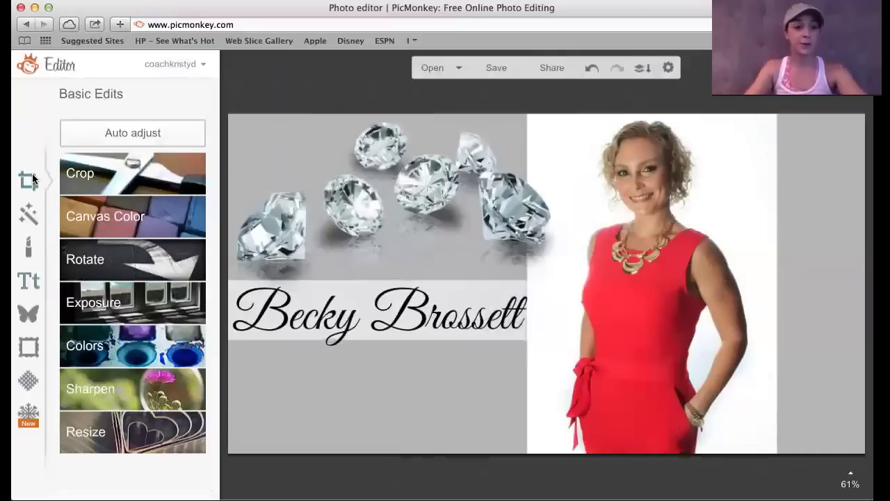
pyautogui.click(97, 173)
pyautogui.moveTo(332, 172); pyautogui.dragTo(219, 103)
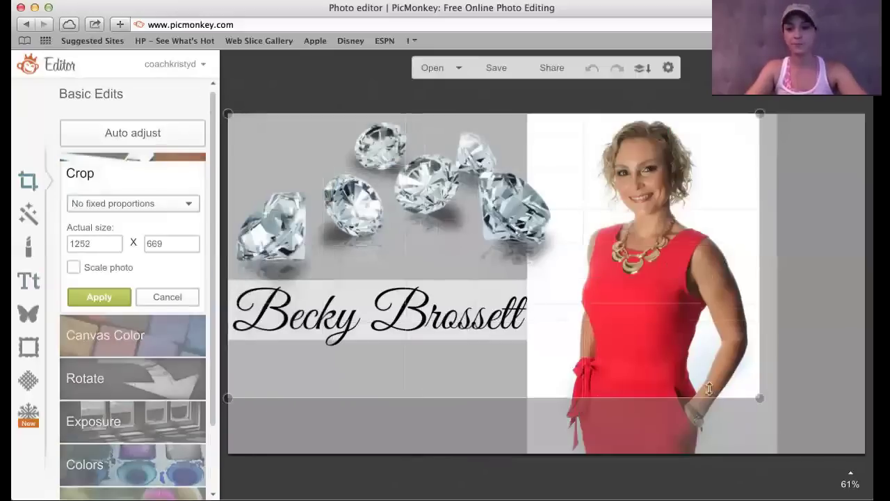
pyautogui.moveTo(760, 395); pyautogui.dragTo(769, 401)
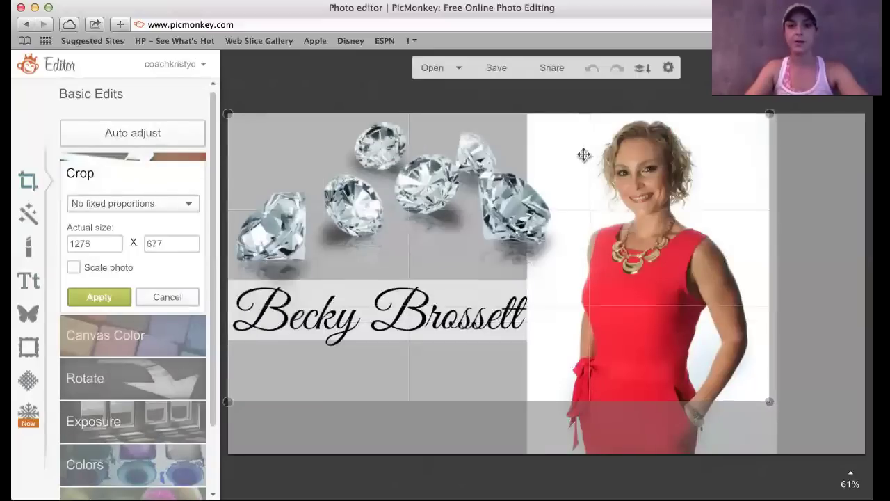
pyautogui.click(97, 297)
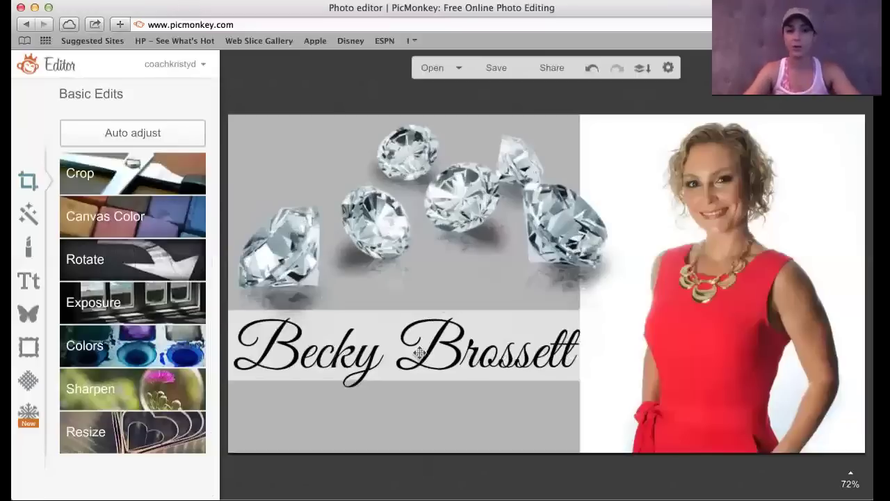
# - Move the faded banner down and slightly right, out from behind the name
pyautogui.click(434, 376)
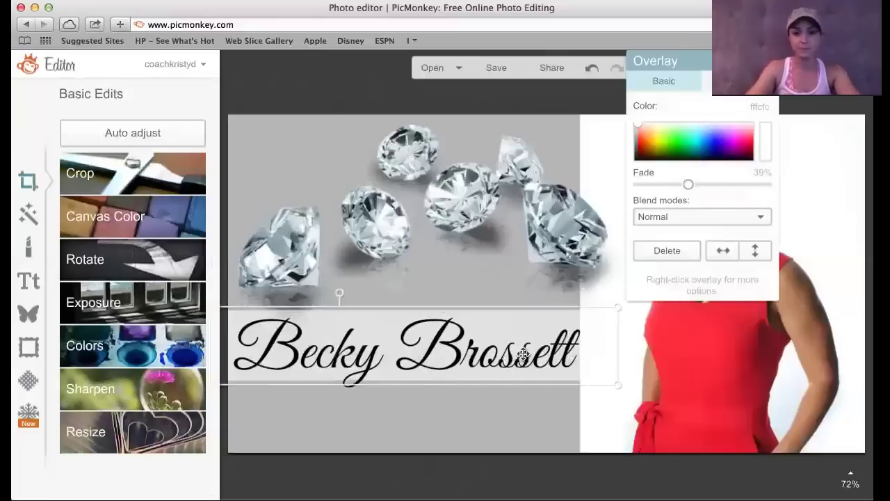
pyautogui.click(523, 414)
pyautogui.click(522, 372)
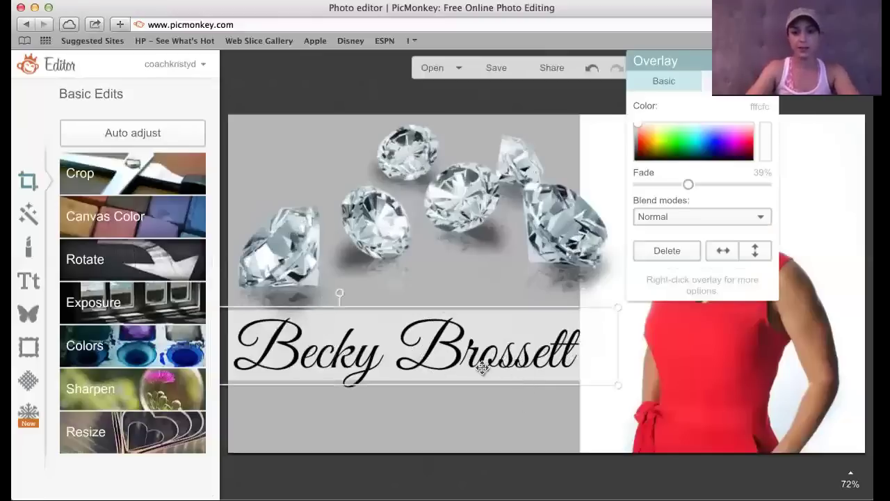
pyautogui.click(414, 356)
pyautogui.moveTo(532, 358); pyautogui.dragTo(512, 413)
pyautogui.moveTo(447, 385); pyautogui.dragTo(441, 418)
# - Colour the surname 'Brossett' red (d00f00) and move the banner back up behind the name
pyautogui.click(437, 340)
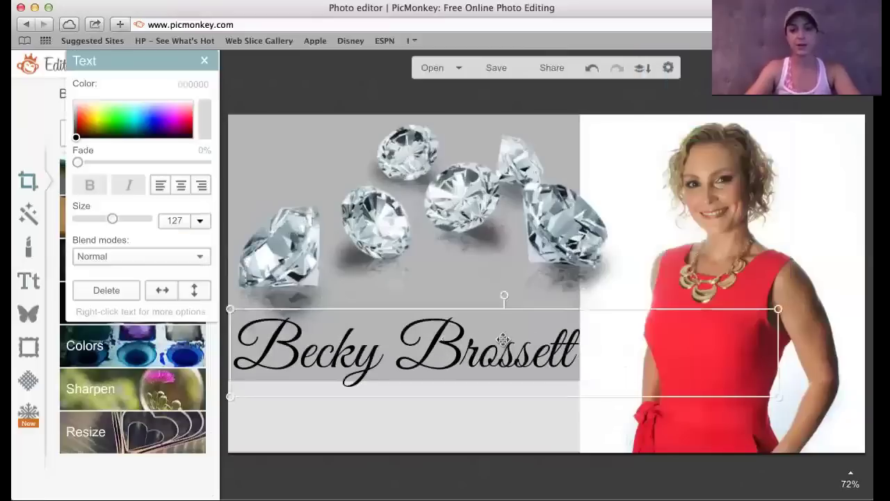
pyautogui.click(503, 339)
pyautogui.moveTo(582, 340); pyautogui.dragTo(420, 351)
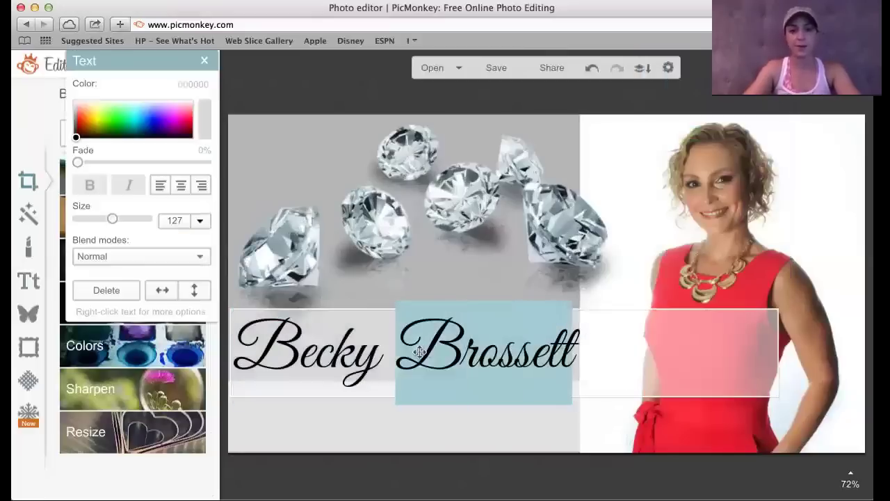
pyautogui.click(156, 127)
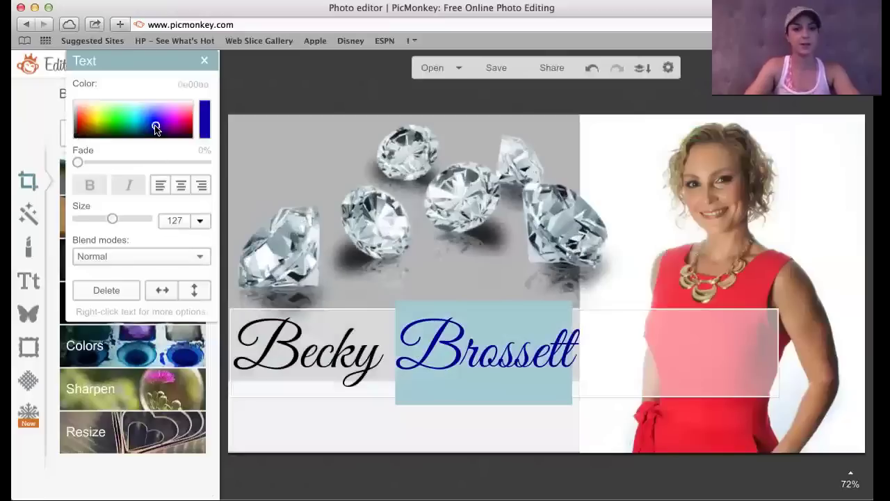
pyautogui.click(79, 123)
pyautogui.moveTo(78, 126)
pyautogui.mouseDown()
pyautogui.moveTo(85, 120)
pyautogui.moveTo(78, 124)
pyautogui.mouseUp()
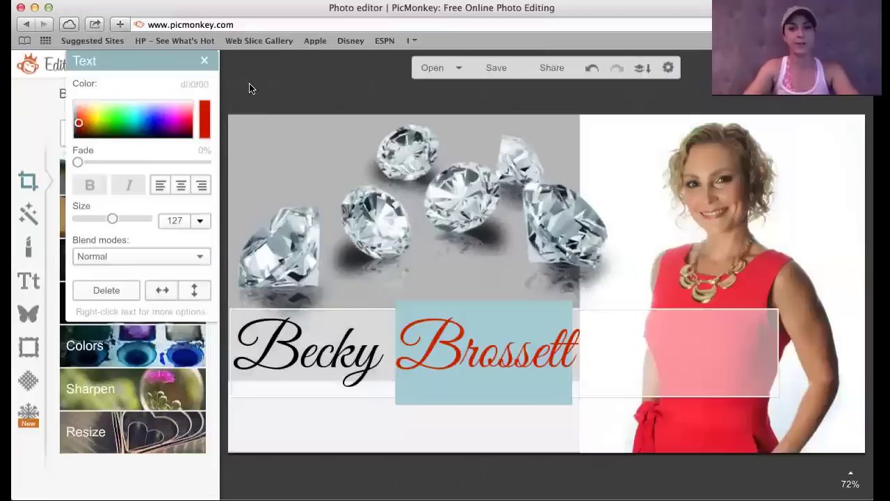
pyautogui.click(657, 313)
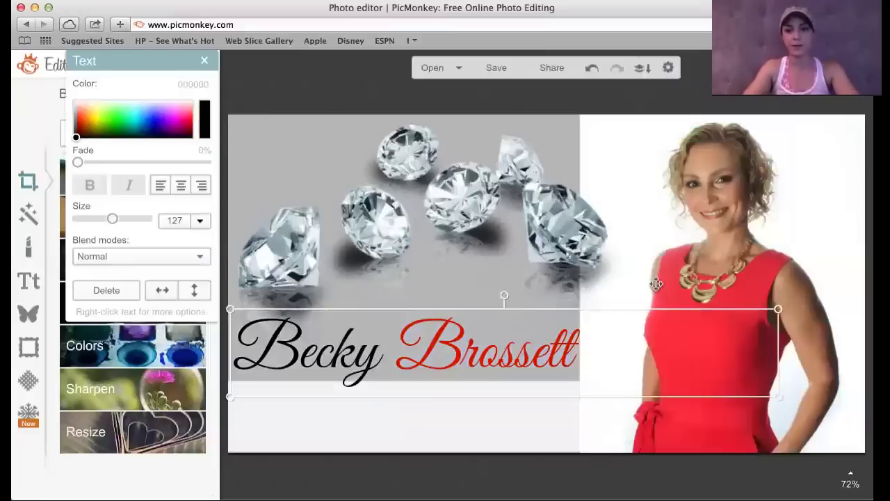
pyautogui.moveTo(488, 429); pyautogui.dragTo(480, 365)
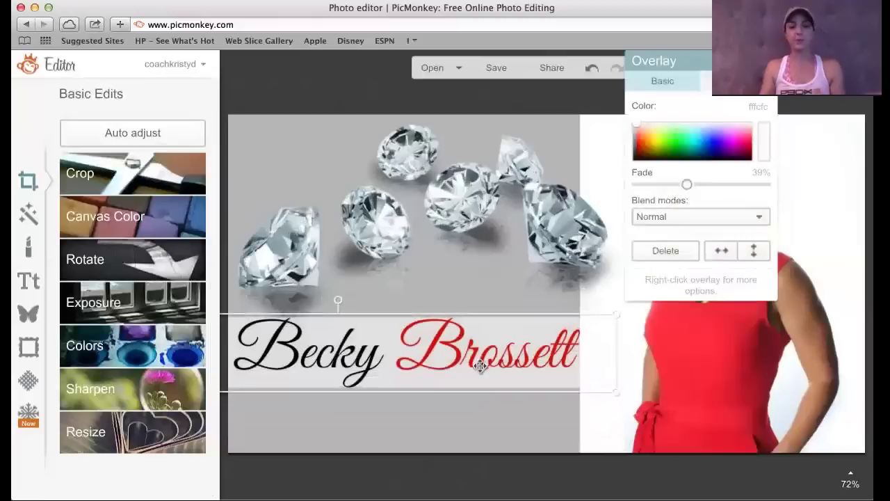
pyautogui.click(441, 409)
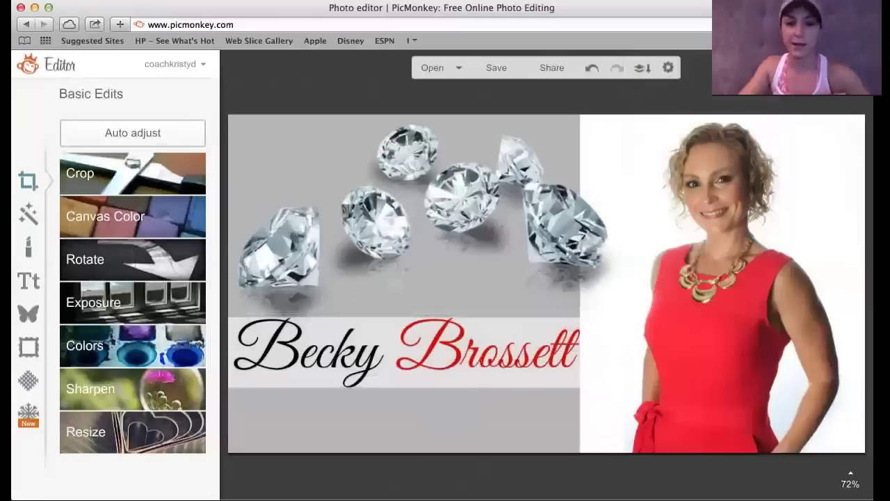